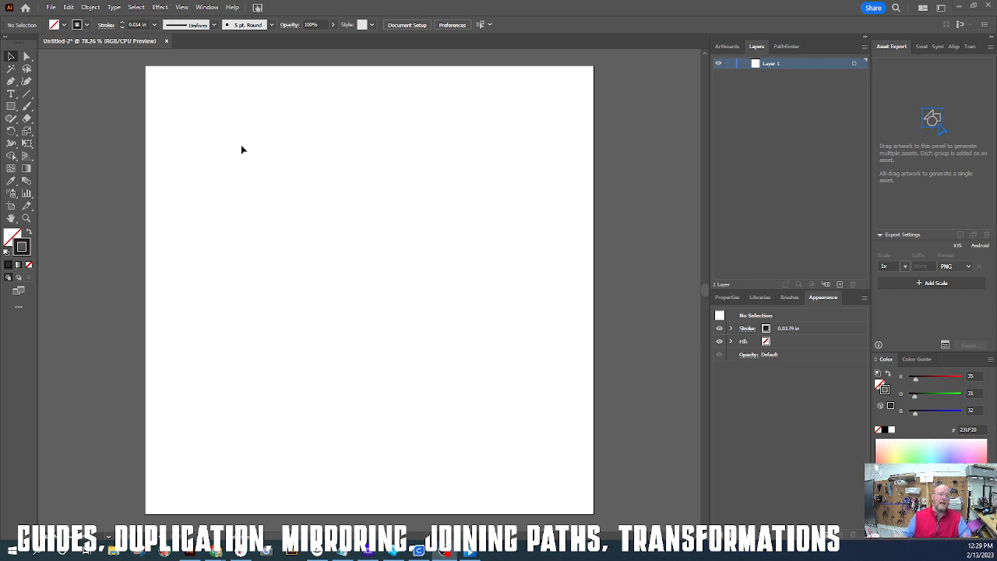
Step: Draw a vertical line about 10.5 in long near the artboard's middle and three horizontal lines of different lengths crossing it
{"action": "left_click", "coordinate": [27, 94]}
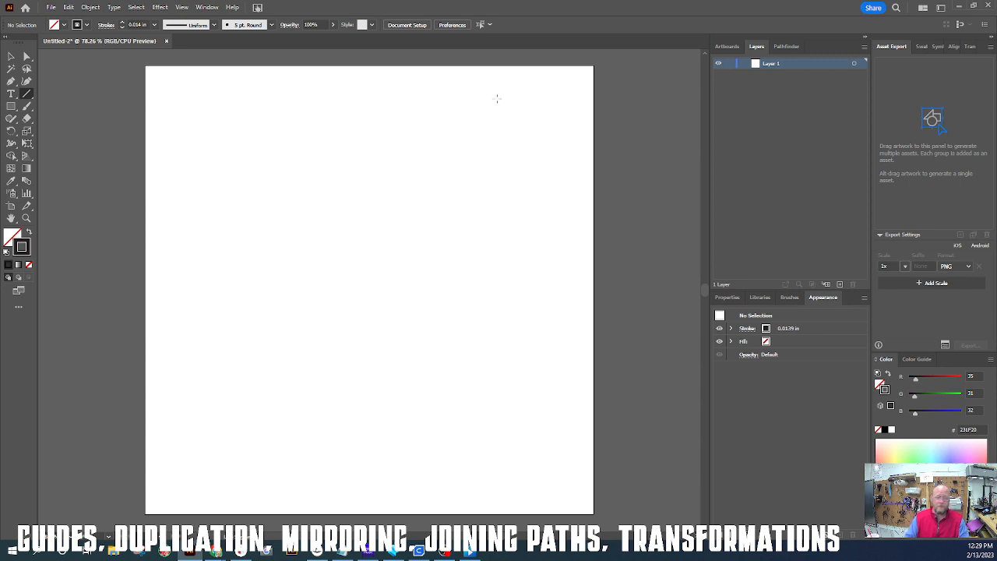
{"action": "left_click_drag", "start_coordinate": [341, 84], "coordinate": [433, 477]}
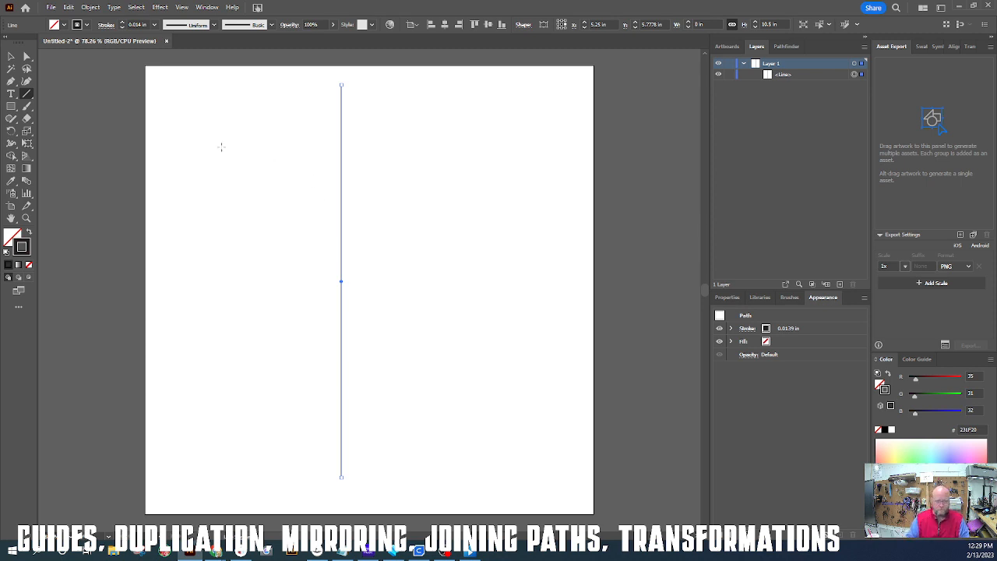
{"action": "left_click_drag", "start_coordinate": [221, 147], "coordinate": [422, 147]}
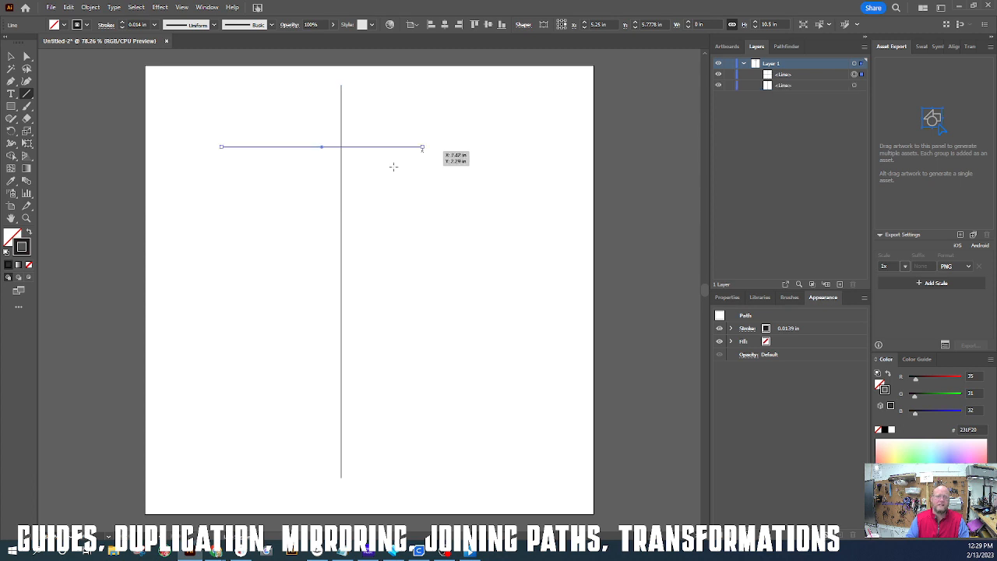
{"action": "left_click_drag", "start_coordinate": [265, 260], "coordinate": [393, 259]}
{"action": "left_click_drag", "start_coordinate": [162, 361], "coordinate": [430, 361]}
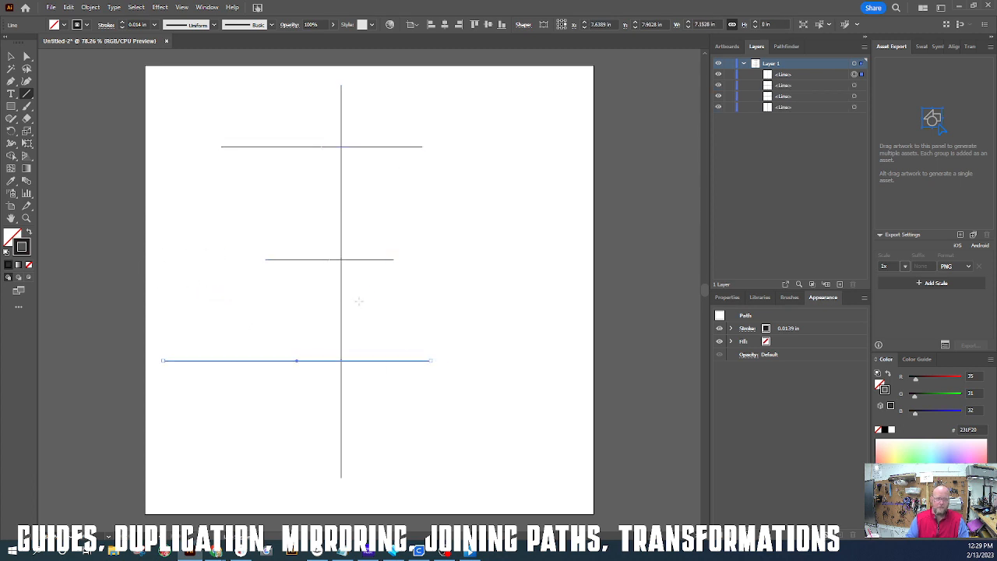
Step: Draw three more vertical lines through the left ends of the three horizontal lines, and deselect the artwork
{"action": "left_click_drag", "start_coordinate": [222, 89], "coordinate": [221, 430]}
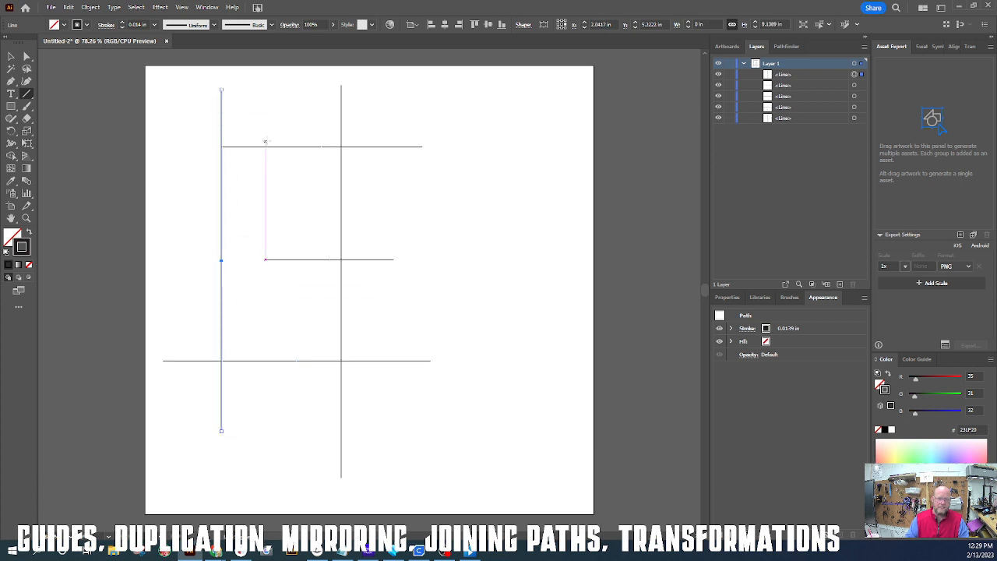
{"action": "left_click_drag", "start_coordinate": [265, 138], "coordinate": [259, 421]}
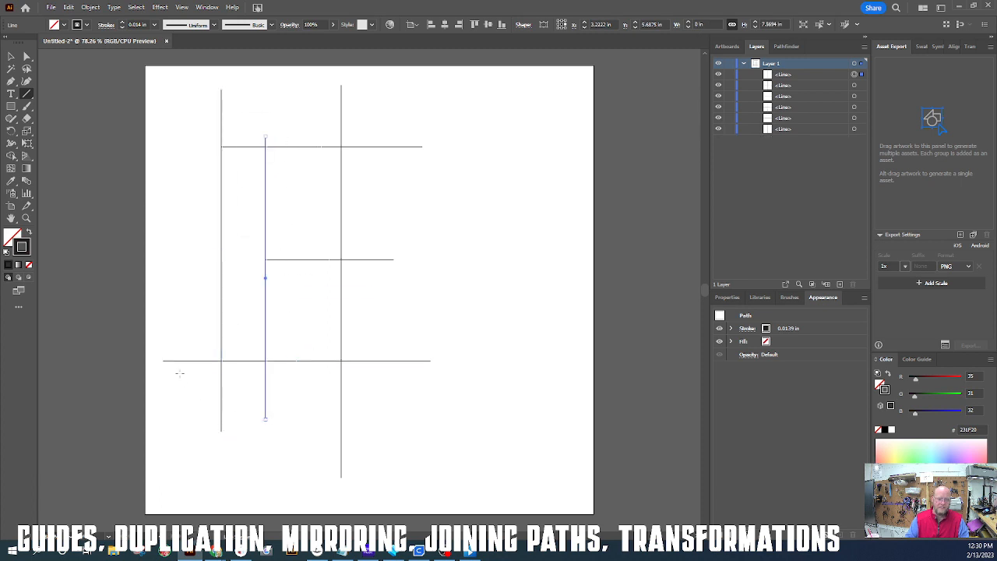
{"action": "left_click_drag", "start_coordinate": [162, 379], "coordinate": [163, 84]}
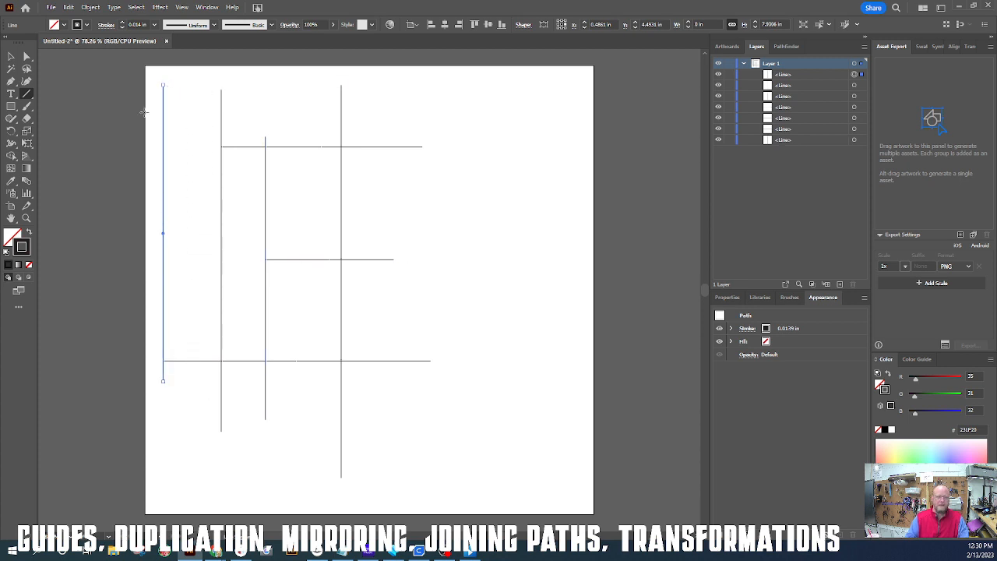
{"action": "left_click", "coordinate": [11, 57]}
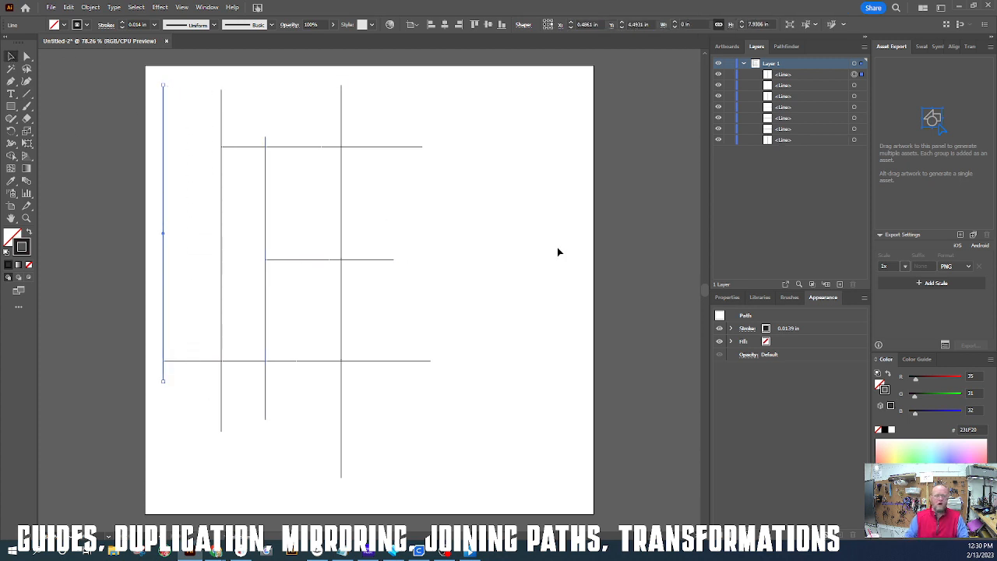
{"action": "left_click", "coordinate": [345, 204]}
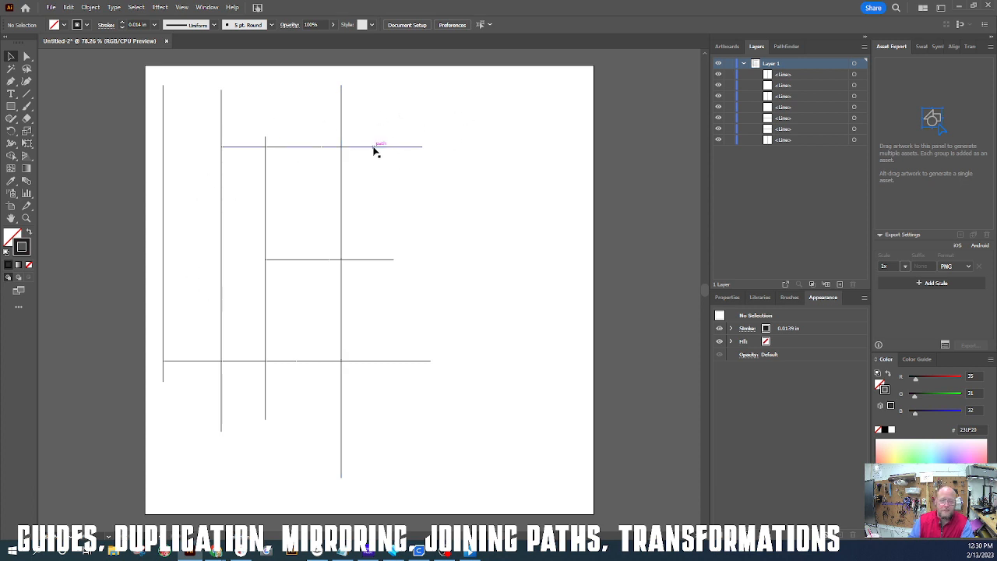
Step: Try moving the uppermost horizontal line past the artboard's left edge, and undo the move
{"action": "left_click_drag", "start_coordinate": [373, 152], "coordinate": [180, 210]}
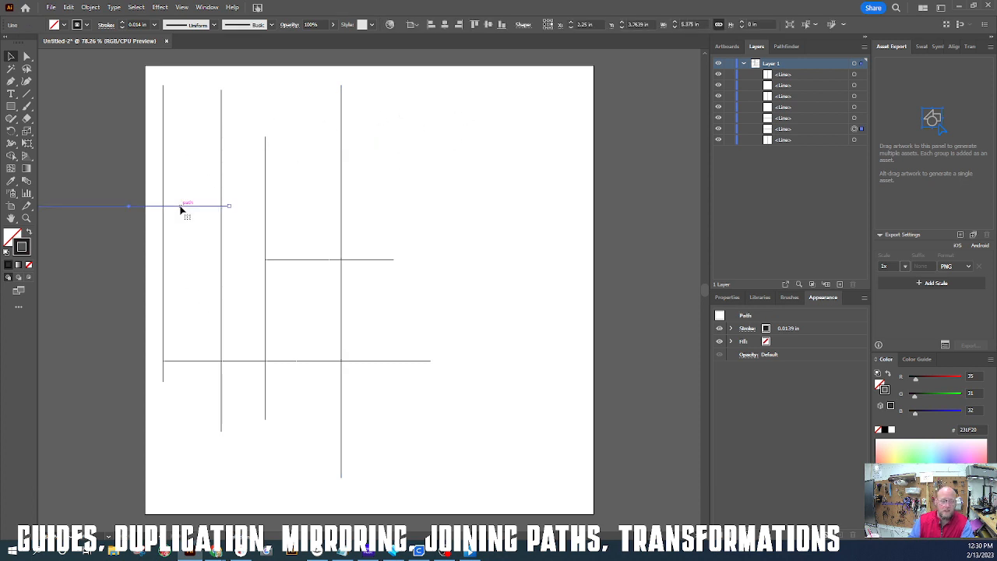
{"action": "left_click", "coordinate": [457, 221]}
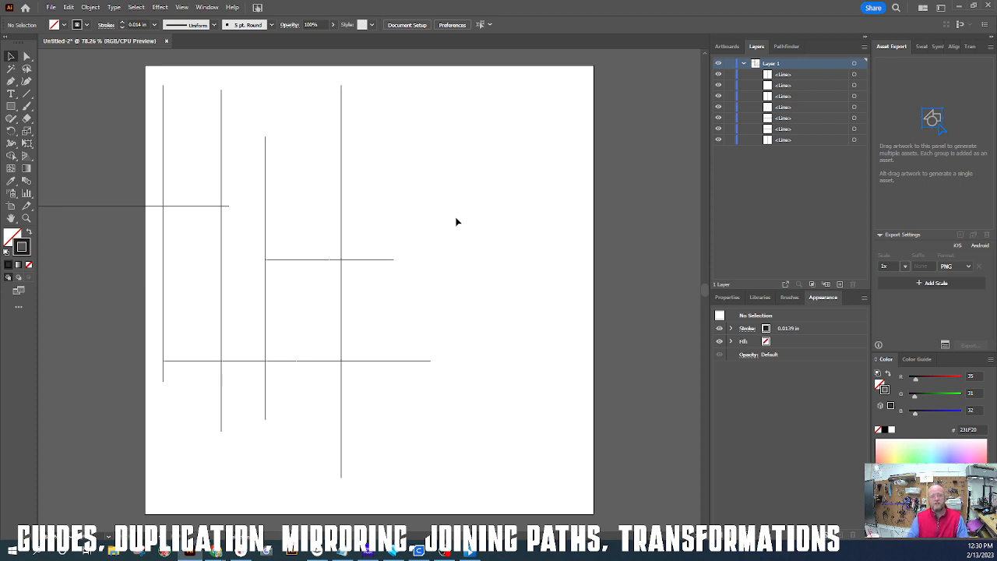
{"action": "key", "text": "ctrl+z"}
{"action": "key", "text": "ctrl+z"}
{"action": "left_click", "coordinate": [456, 222]}
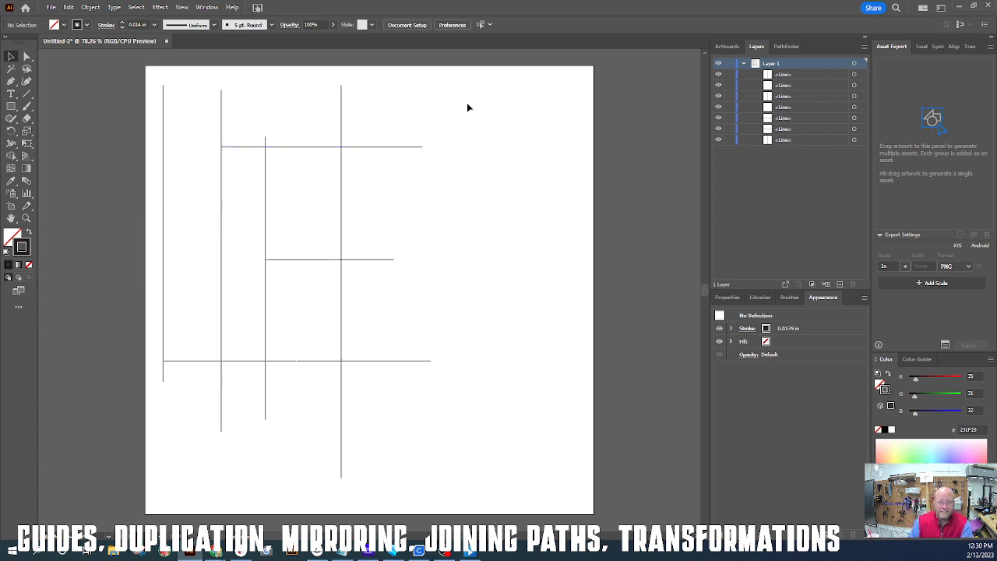
Step: Convert all seven drawn lines into guides and test whether they can still be selected
{"action": "left_click_drag", "start_coordinate": [505, 85], "coordinate": [103, 496]}
{"action": "left_click_drag", "start_coordinate": [510, 82], "coordinate": [104, 498]}
{"action": "left_click", "coordinate": [182, 7]}
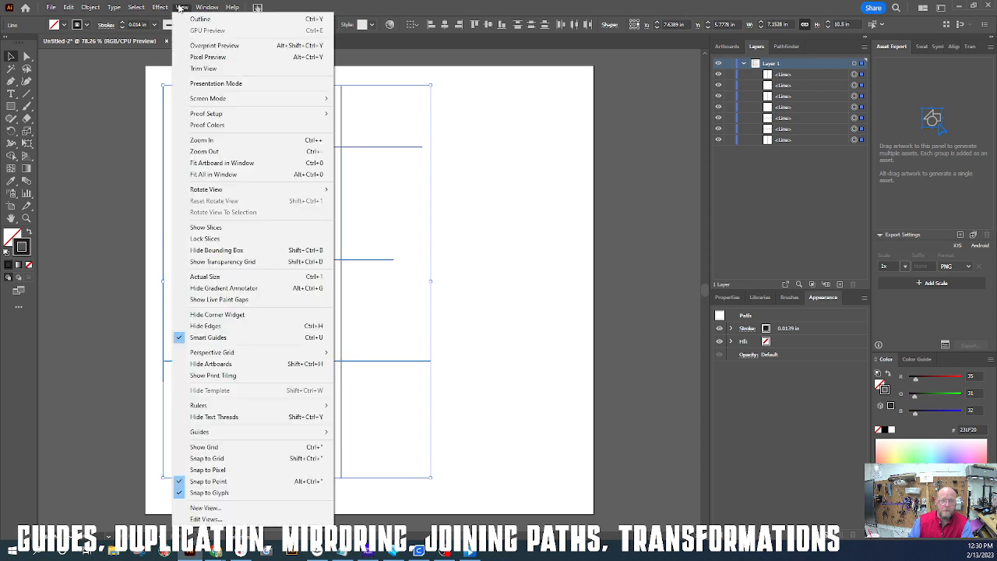
{"action": "mouse_move", "coordinate": [222, 432]}
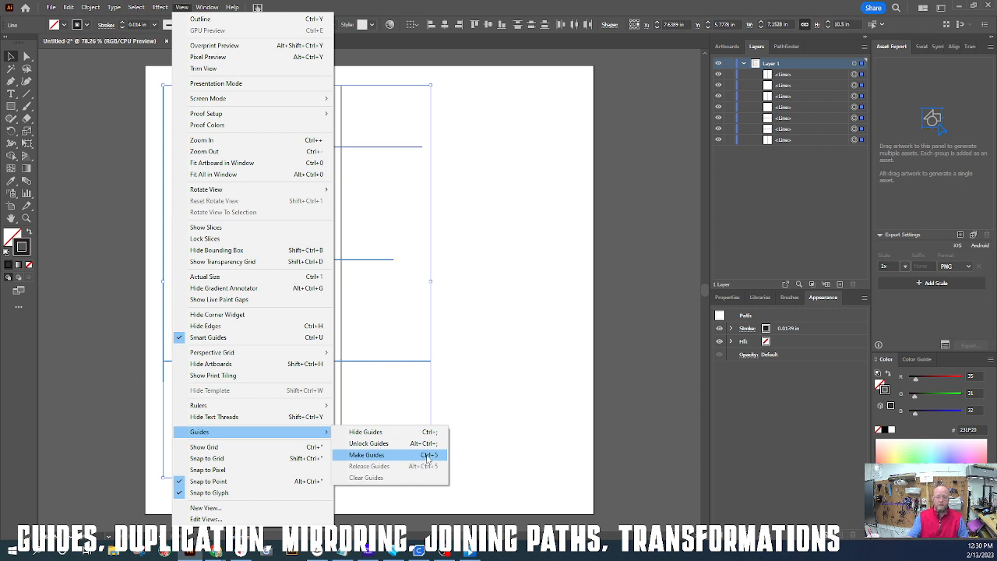
{"action": "left_click", "coordinate": [380, 454]}
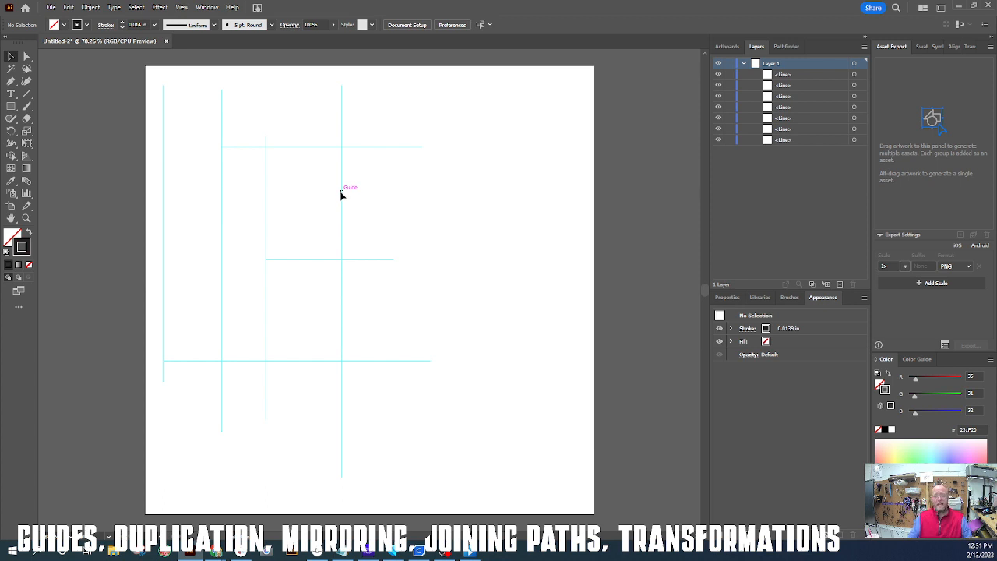
{"action": "left_click_drag", "start_coordinate": [407, 122], "coordinate": [176, 419]}
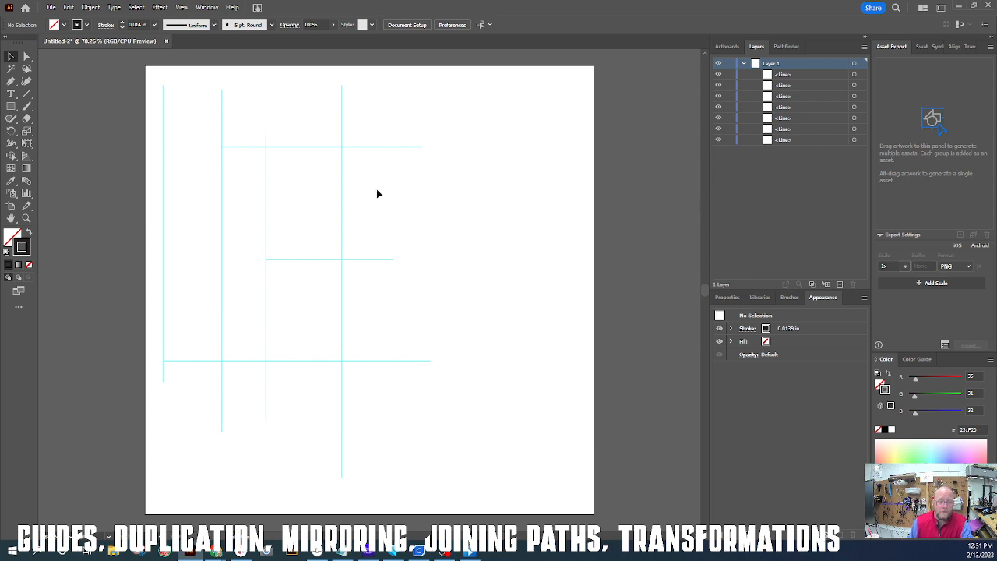
Step: Start a curved Pen path high on the longest vertical guide, through the upper inner intersection and second guide's top to the leftmost guide
{"action": "left_click", "coordinate": [14, 81]}
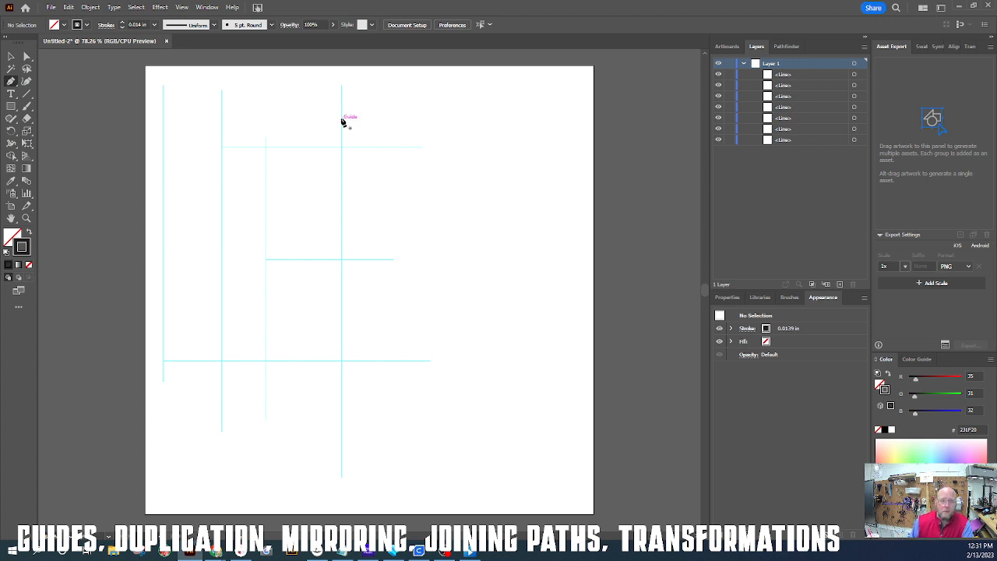
{"action": "left_click_drag", "start_coordinate": [341, 109], "coordinate": [316, 112]}
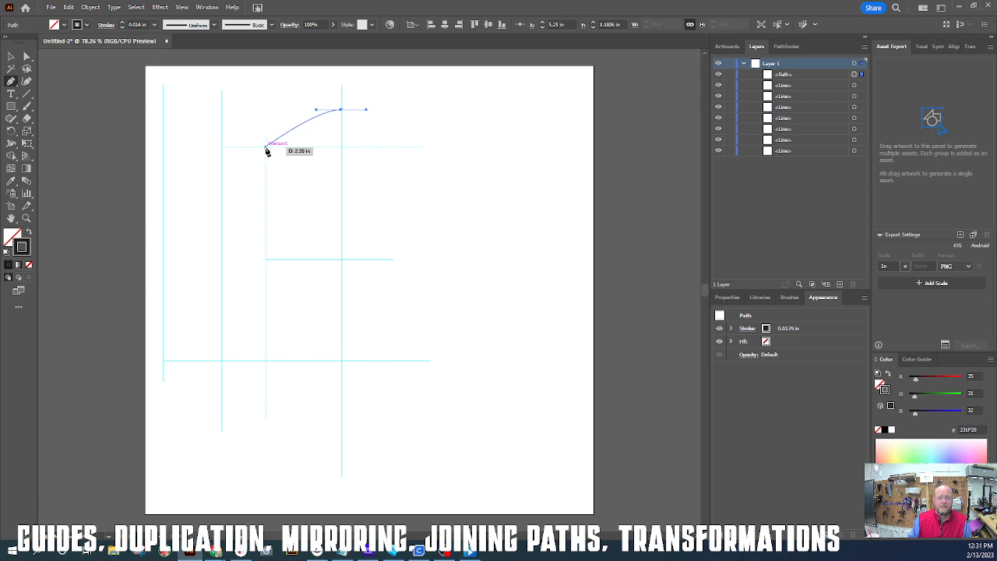
{"action": "left_click_drag", "start_coordinate": [265, 147], "coordinate": [244, 142]}
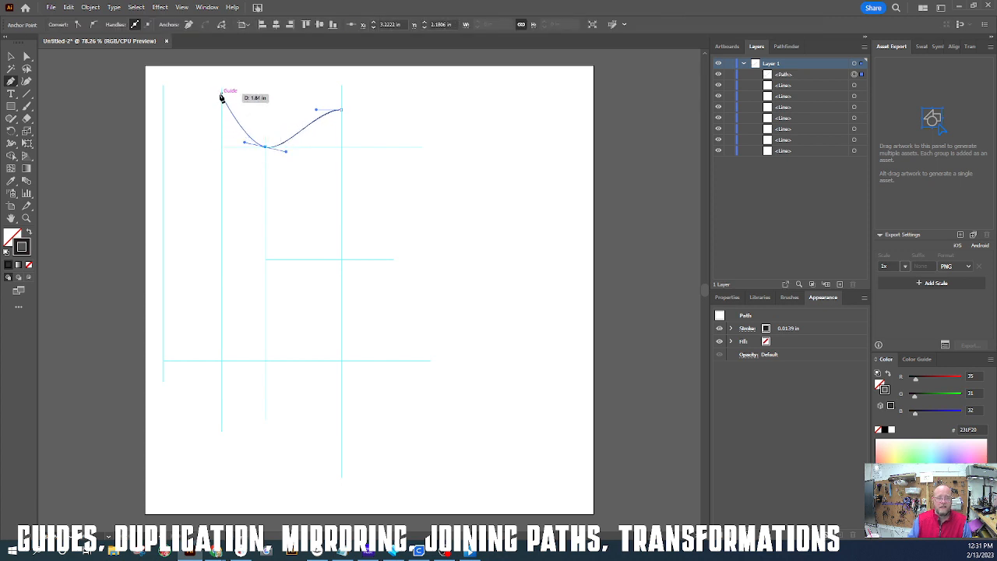
{"action": "left_click_drag", "start_coordinate": [221, 92], "coordinate": [202, 96]}
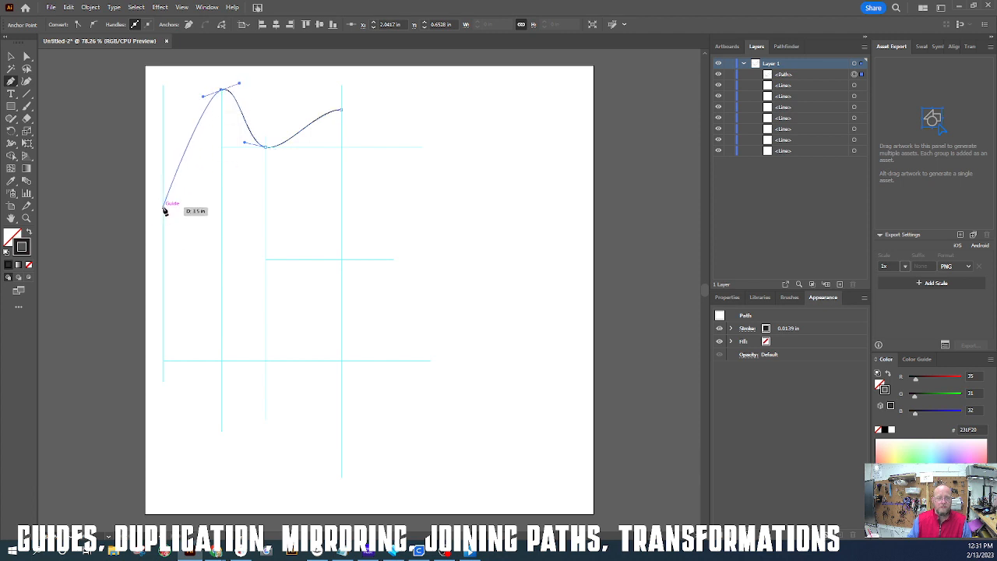
{"action": "left_click_drag", "start_coordinate": [163, 192], "coordinate": [174, 208]}
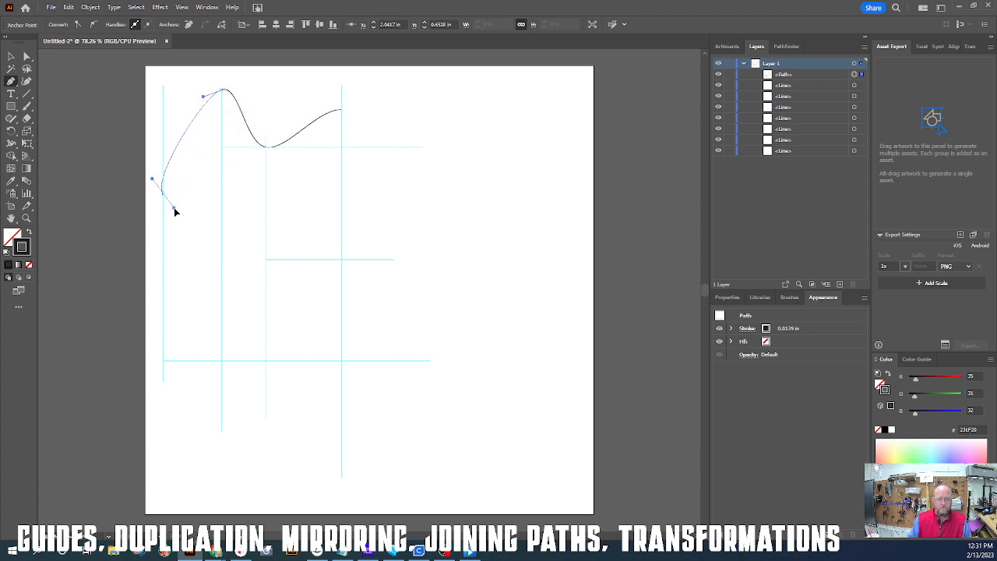
Step: Continue the curved path through the inner guide intersections to the lowest horizontal guide, ending it on the longest vertical guide without stray points
{"action": "left_click_drag", "start_coordinate": [265, 260], "coordinate": [246, 305]}
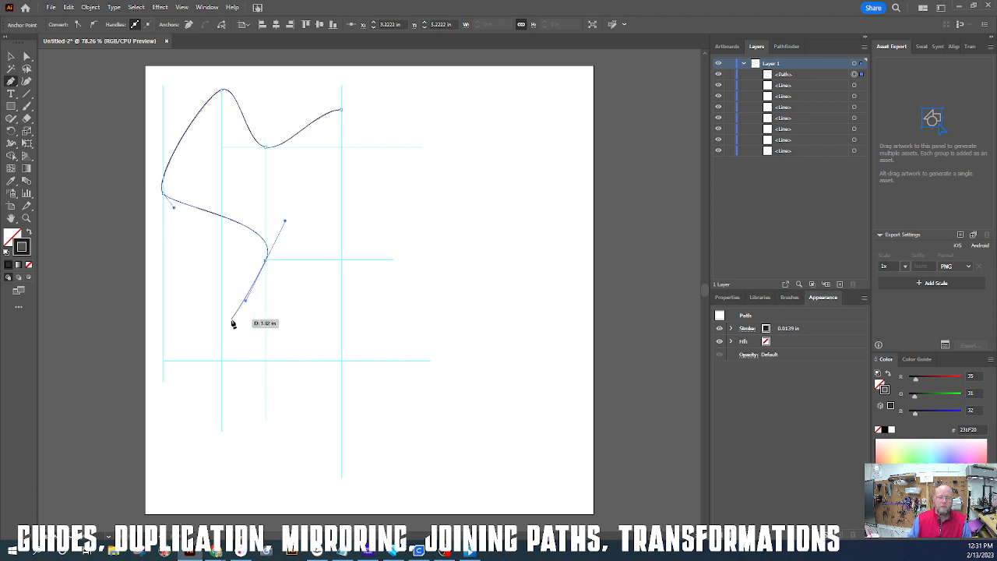
{"action": "left_click", "coordinate": [208, 317]}
{"action": "left_click_drag", "start_coordinate": [209, 315], "coordinate": [196, 315]}
{"action": "left_click_drag", "start_coordinate": [222, 364], "coordinate": [277, 345]}
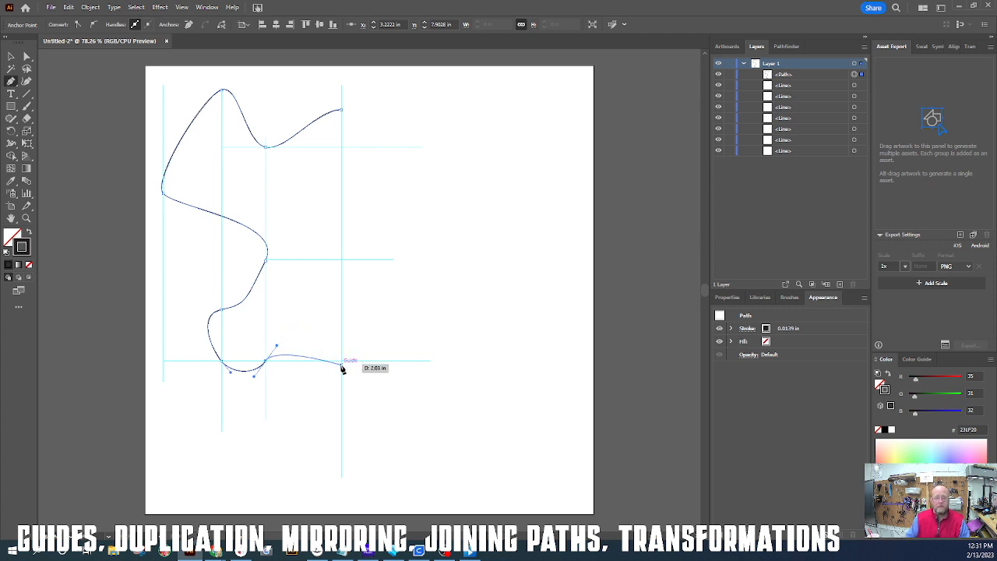
{"action": "left_click_drag", "start_coordinate": [341, 361], "coordinate": [381, 369]}
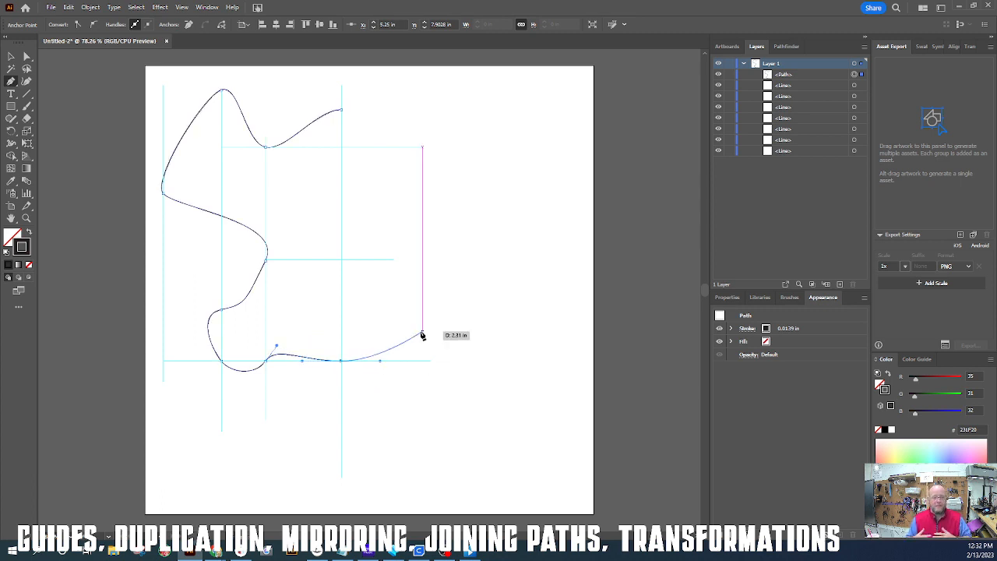
{"action": "key", "text": "Escape"}
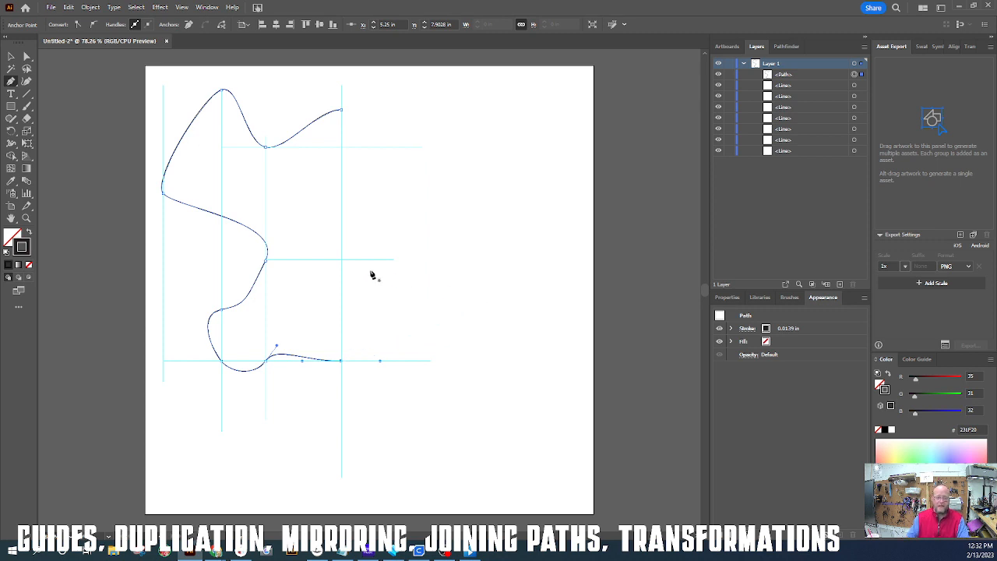
{"action": "left_click", "coordinate": [414, 278]}
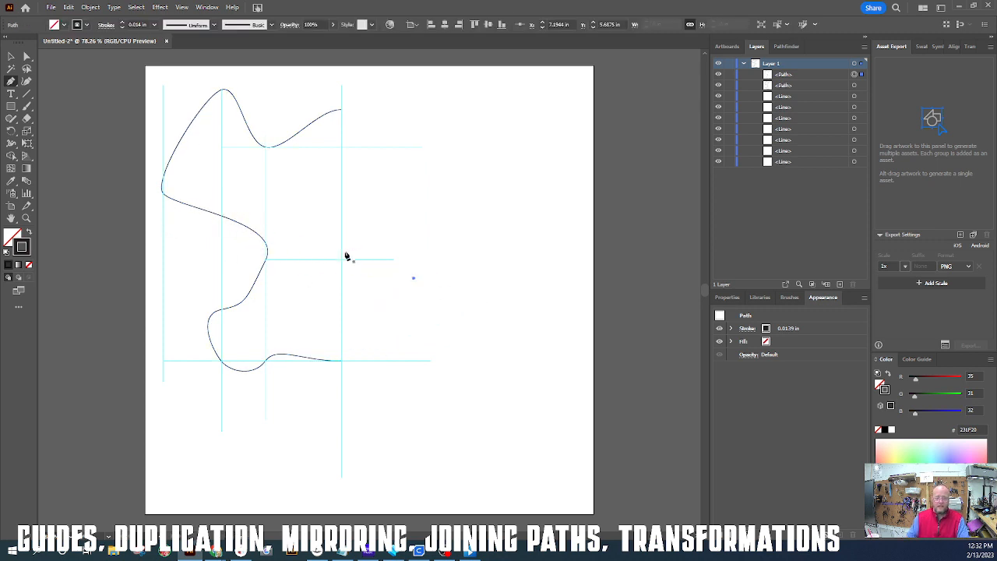
{"action": "key", "text": "ctrl+z"}
Step: Try moving the curved path to the right, undo the move, and deselect the path
{"action": "left_click", "coordinate": [11, 56]}
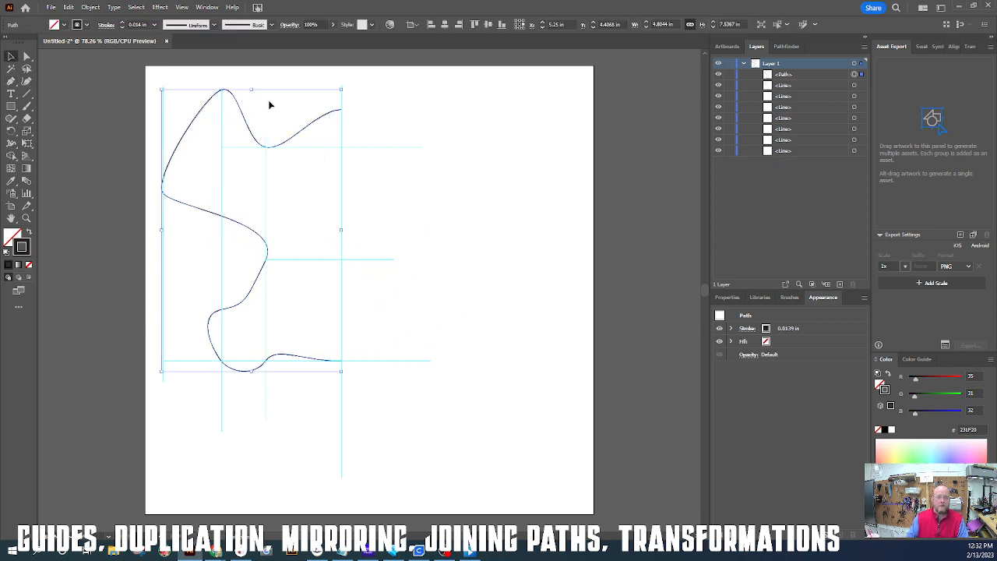
{"action": "left_click", "coordinate": [473, 180]}
{"action": "left_click_drag", "start_coordinate": [309, 127], "coordinate": [498, 129]}
{"action": "left_click", "coordinate": [519, 215]}
{"action": "key", "text": "ctrl+z"}
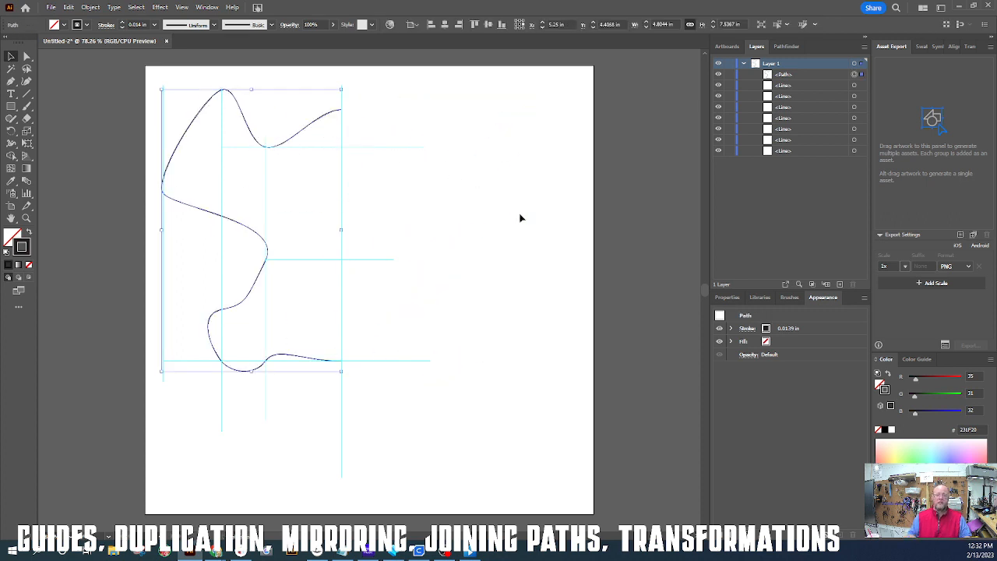
{"action": "left_click", "coordinate": [371, 129]}
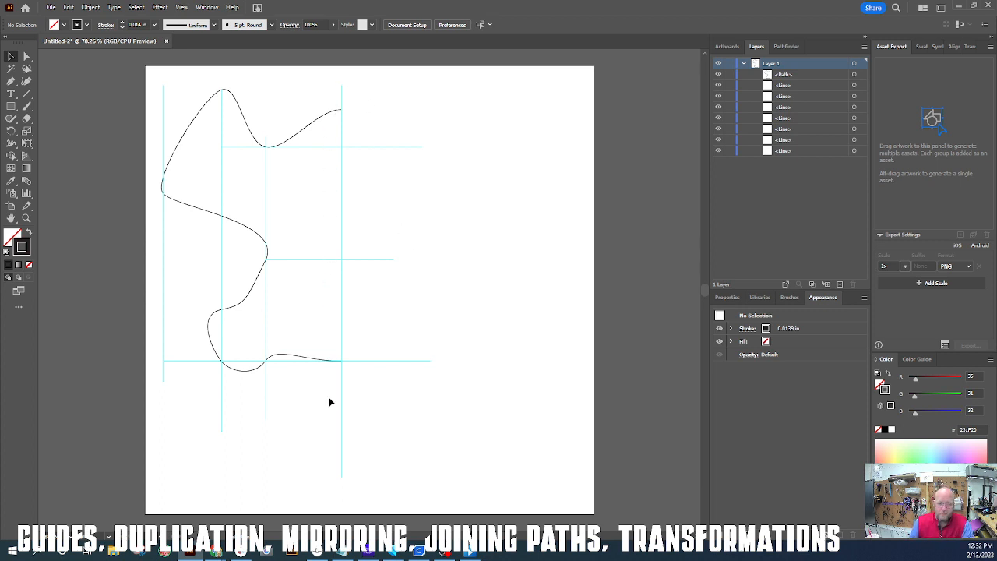
Step: Paste a copy of the curved path with the regular Paste command, and delete the pasted copy
{"action": "left_click", "coordinate": [299, 136]}
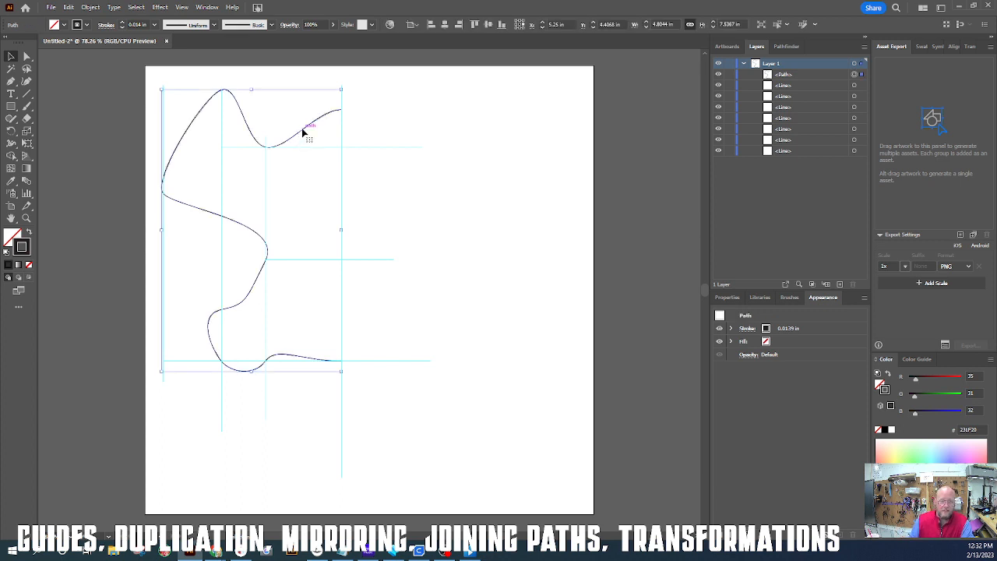
{"action": "left_click", "coordinate": [69, 8]}
{"action": "mouse_move", "coordinate": [83, 8]}
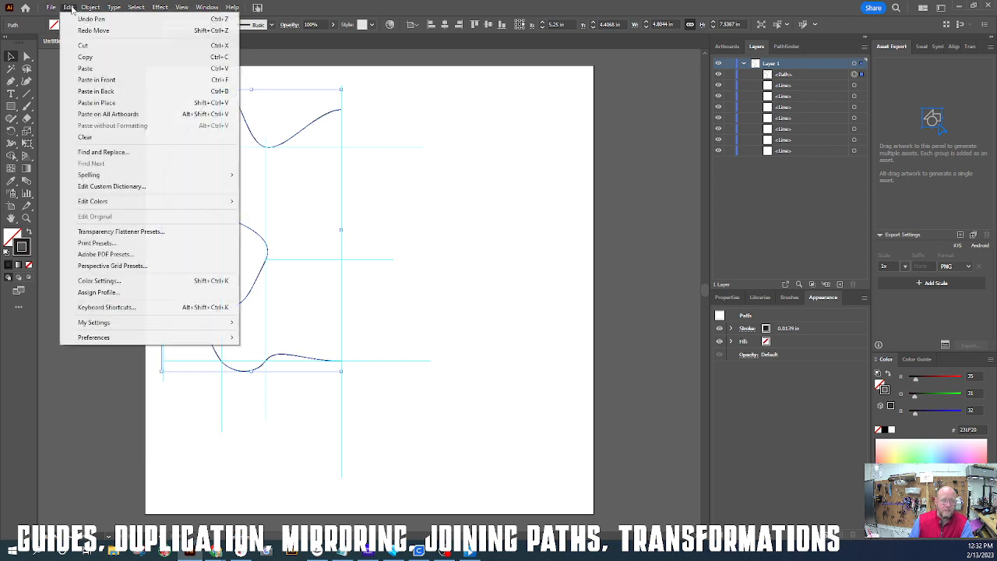
{"action": "left_click", "coordinate": [93, 58]}
{"action": "left_click", "coordinate": [70, 7]}
{"action": "mouse_move", "coordinate": [90, 7]}
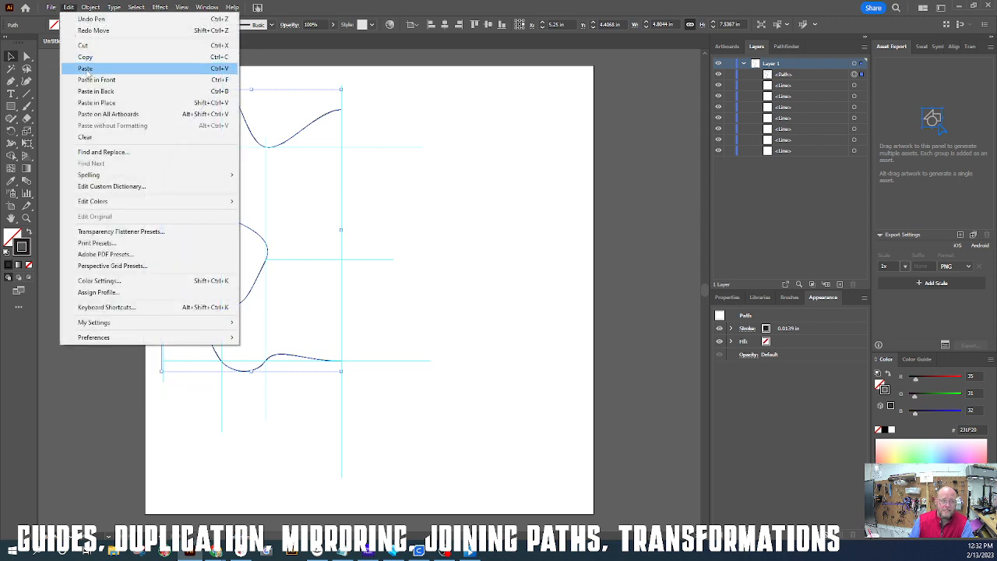
{"action": "left_click", "coordinate": [86, 69]}
{"action": "left_click", "coordinate": [412, 200]}
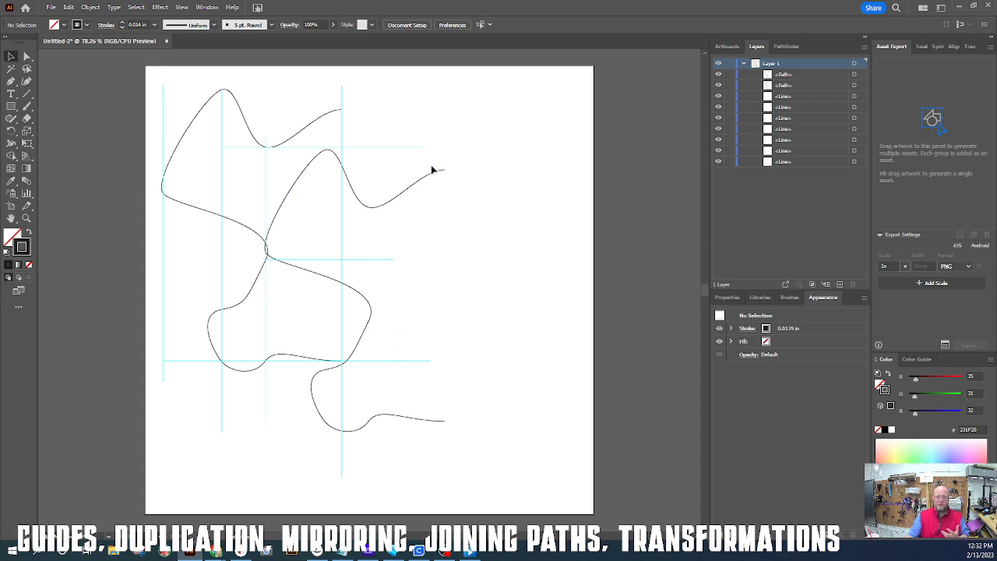
{"action": "left_click_drag", "start_coordinate": [461, 154], "coordinate": [428, 210]}
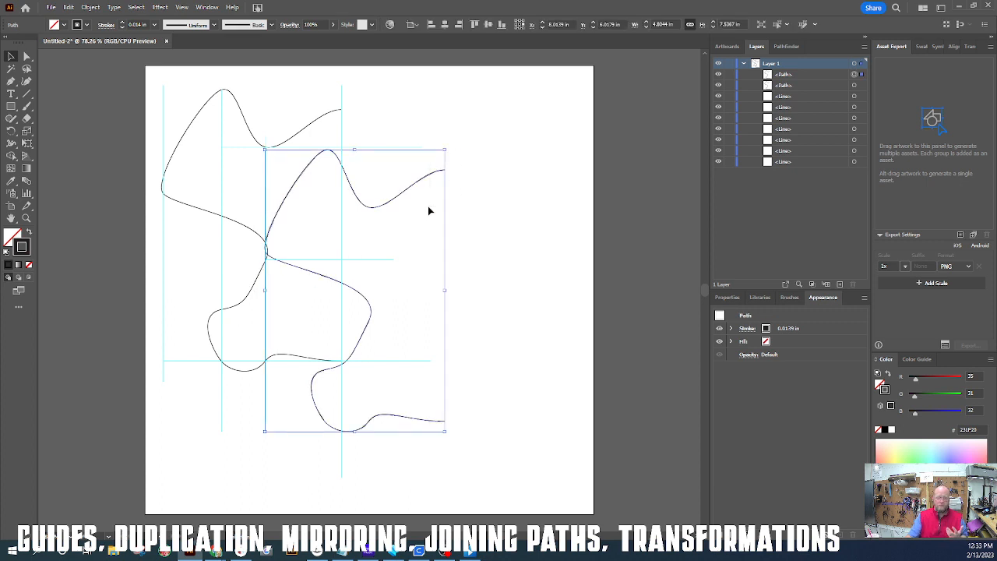
{"action": "key", "text": "Delete"}
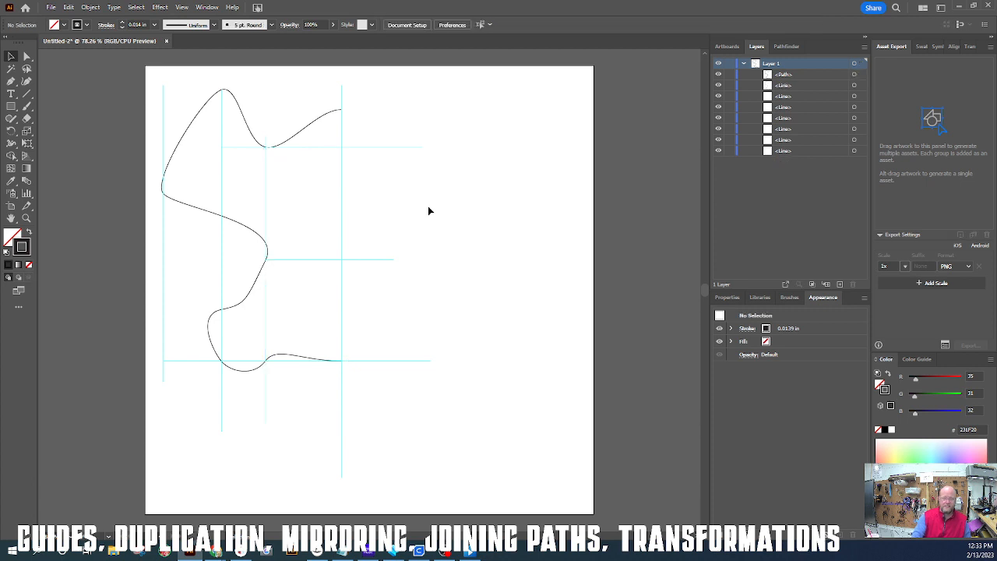
Step: Copy the curved path and paste the duplicate in front of it with Paste in Front, then deselect
{"action": "left_click", "coordinate": [319, 123]}
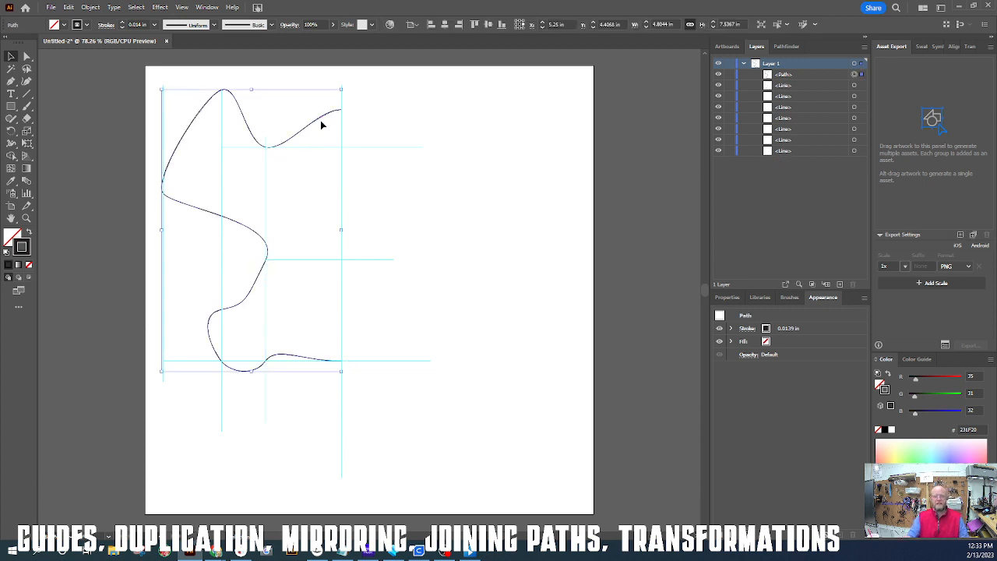
{"action": "left_click", "coordinate": [69, 7]}
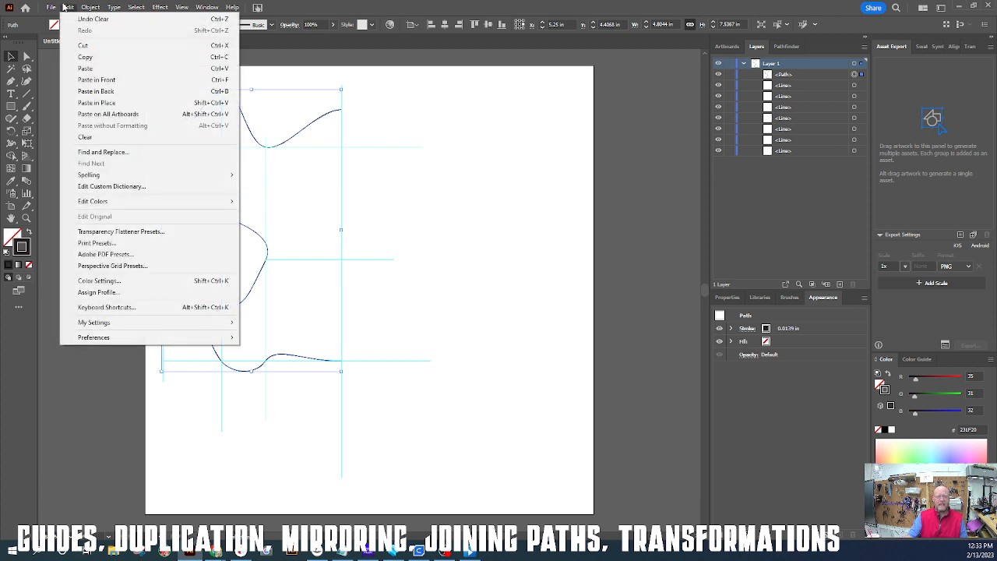
{"action": "left_click", "coordinate": [83, 57]}
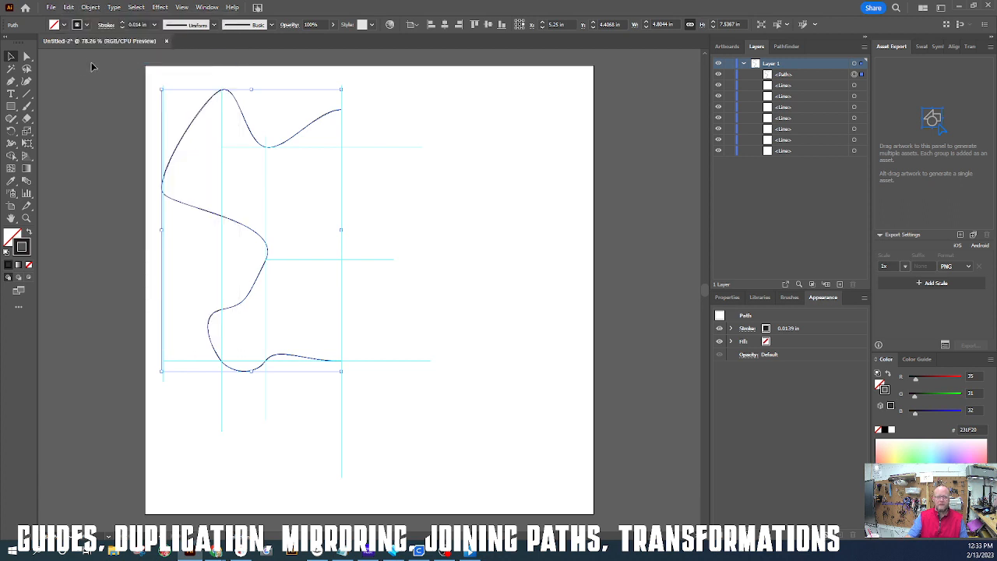
{"action": "left_click", "coordinate": [69, 8]}
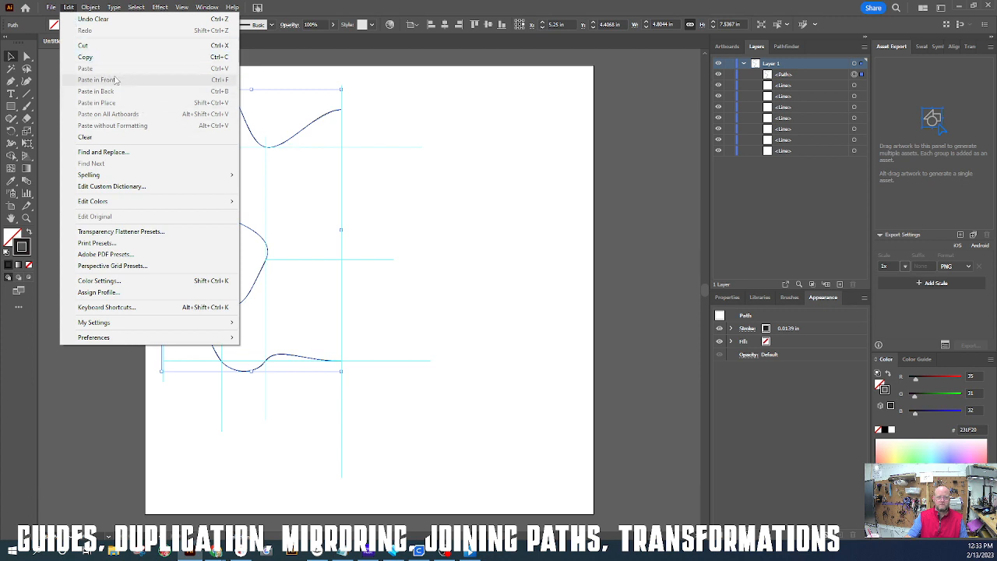
{"action": "left_click", "coordinate": [335, 135]}
{"action": "left_click", "coordinate": [317, 125]}
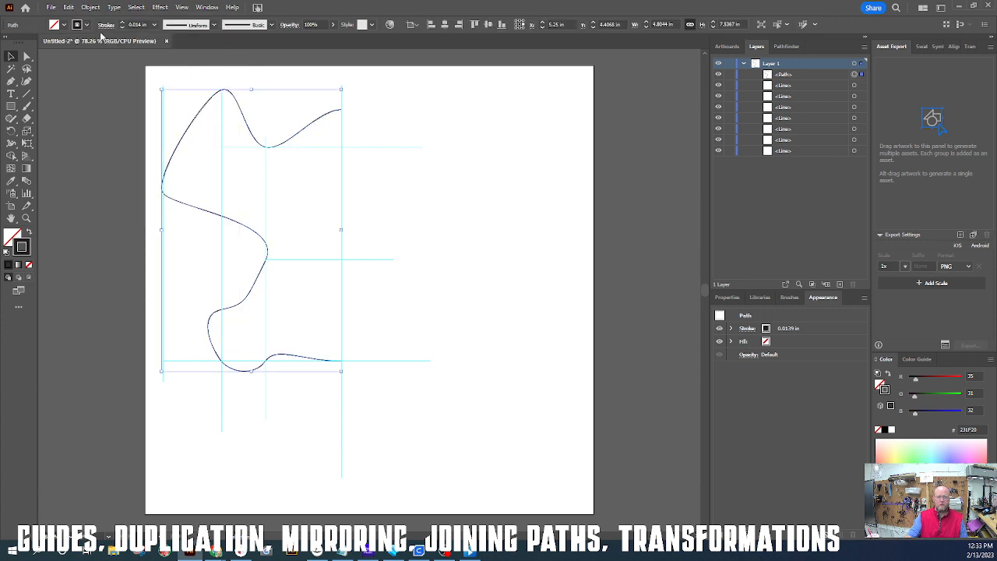
{"action": "left_click", "coordinate": [73, 7]}
{"action": "left_click", "coordinate": [85, 57]}
{"action": "left_click", "coordinate": [69, 7]}
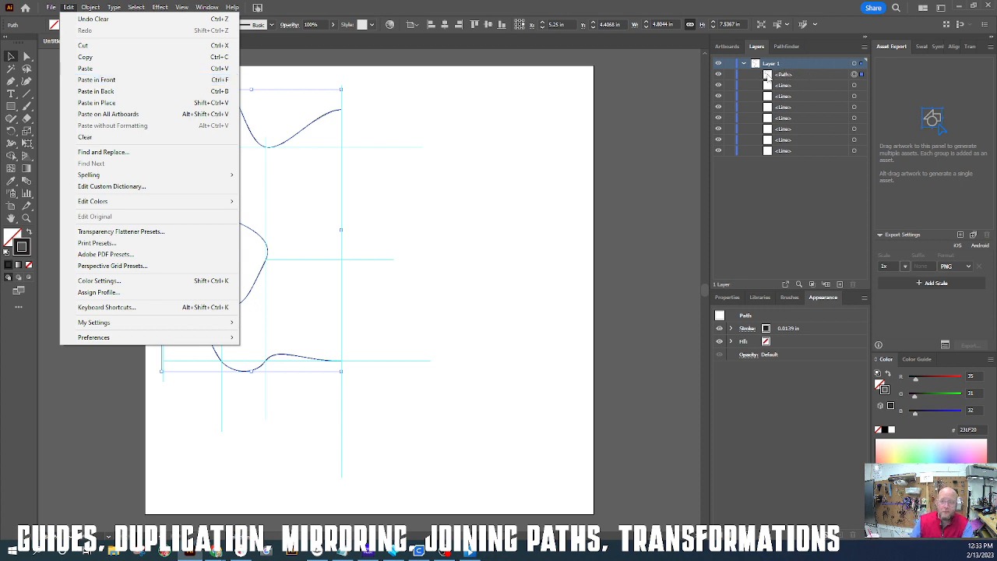
{"action": "left_click", "coordinate": [108, 80]}
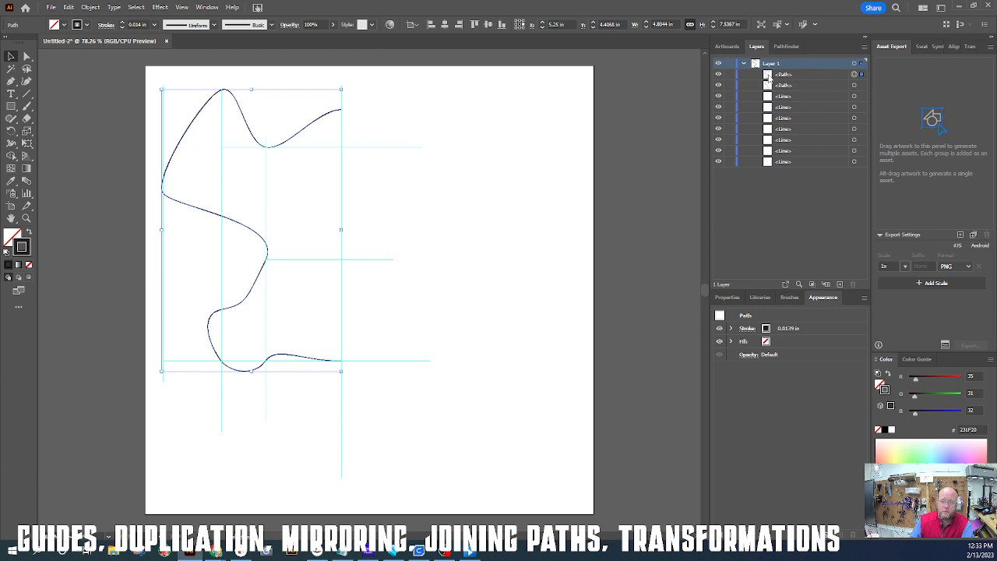
{"action": "left_click", "coordinate": [466, 228]}
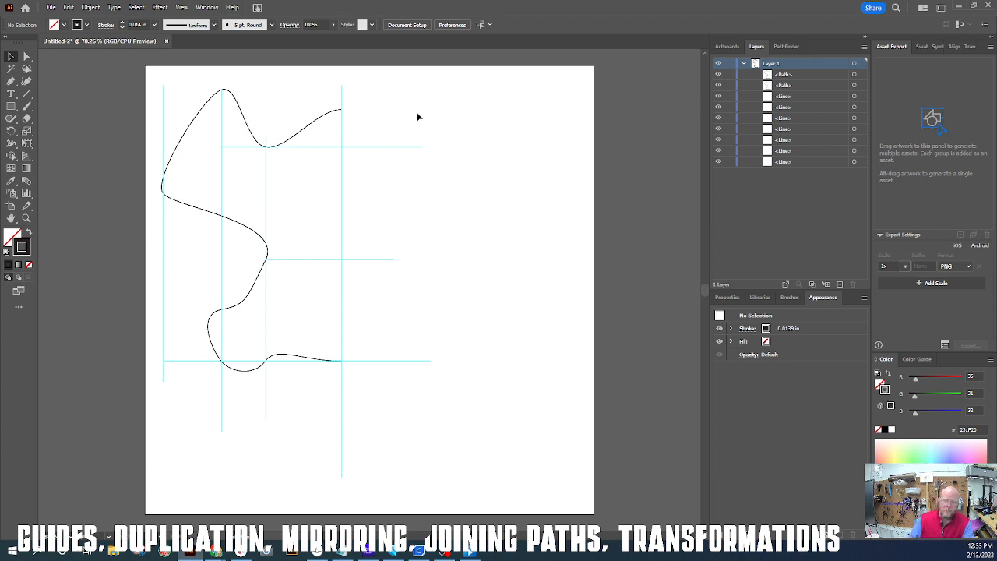
Step: Check the stacked duplicates by selecting both paths together, then only the front one, and clear the selection
{"action": "left_click", "coordinate": [298, 137]}
{"action": "left_click_drag", "start_coordinate": [392, 85], "coordinate": [250, 192]}
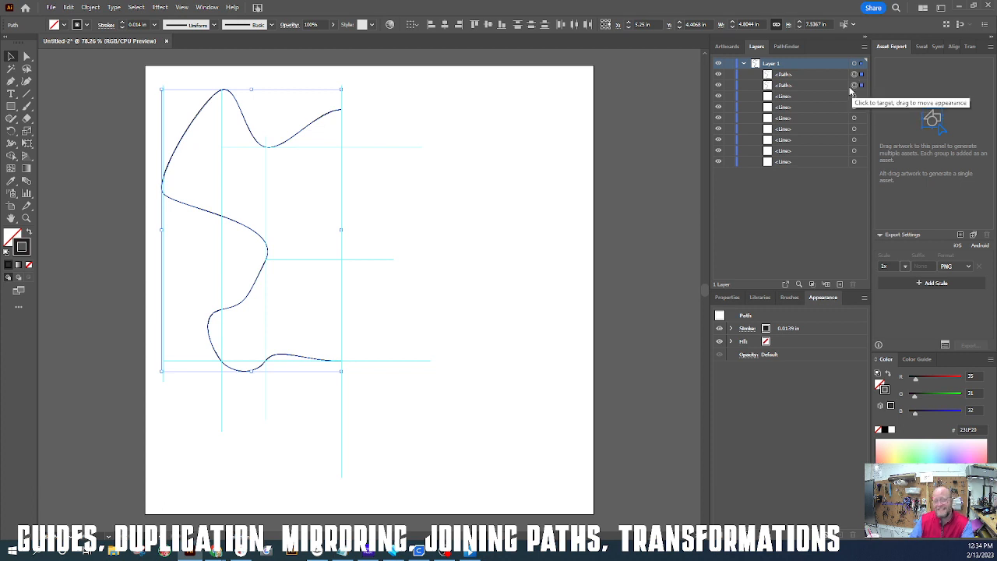
{"action": "left_click", "coordinate": [549, 137]}
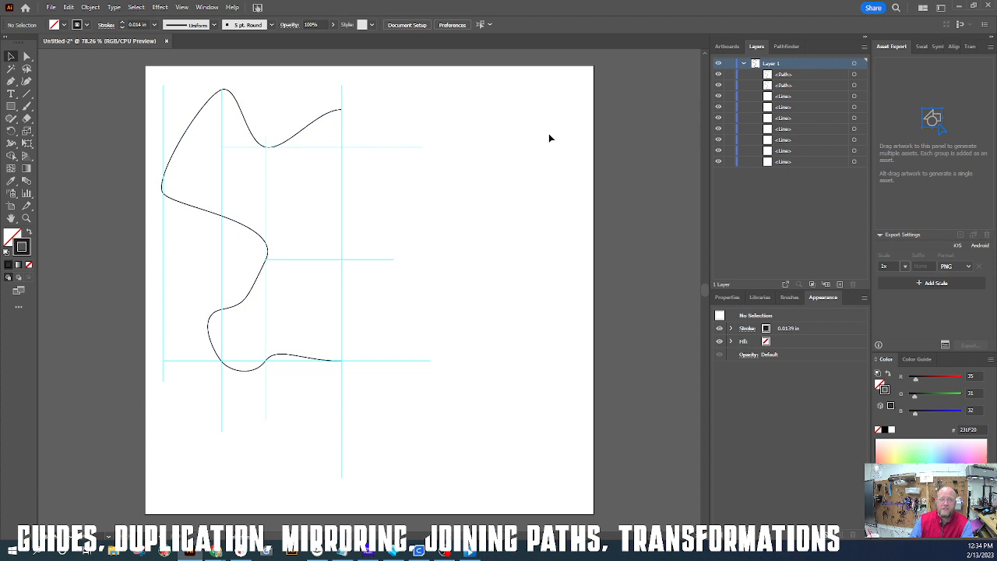
{"action": "left_click", "coordinate": [304, 133]}
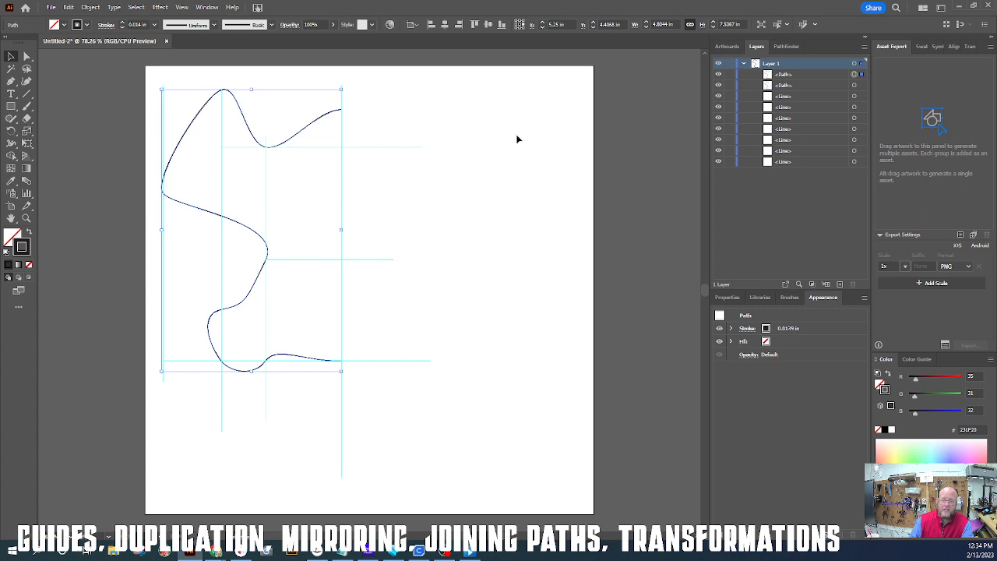
{"action": "left_click", "coordinate": [444, 152]}
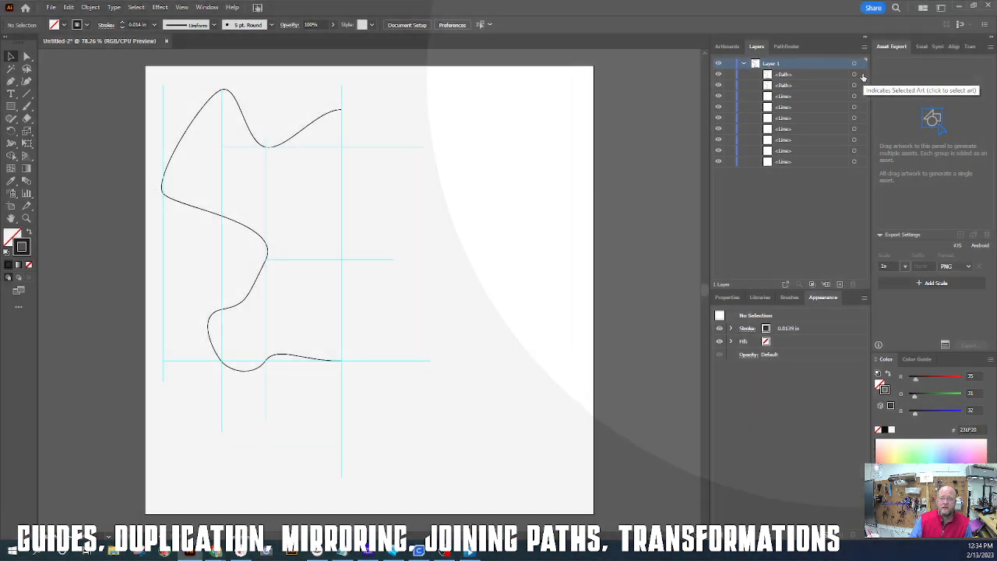
Step: Try flipping the front duplicate path horizontally about its centre reference point, and undo the flip
{"action": "left_click", "coordinate": [861, 75]}
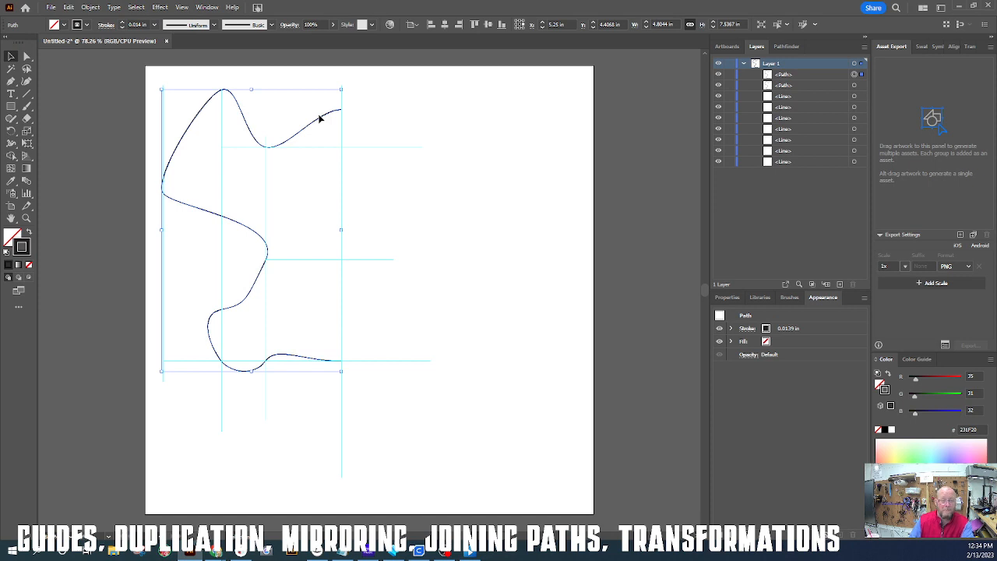
{"action": "left_click", "coordinate": [517, 25]}
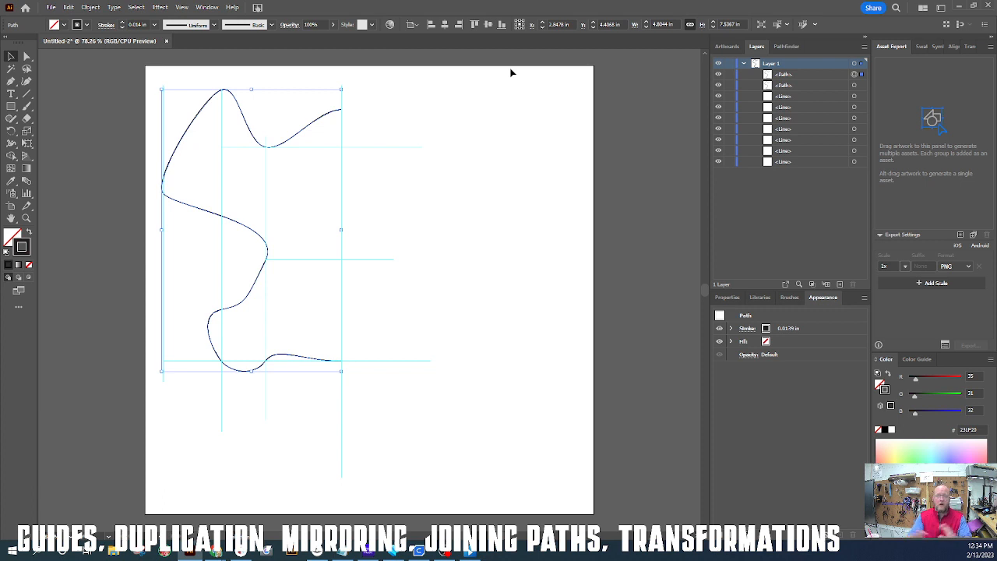
{"action": "left_click", "coordinate": [531, 28]}
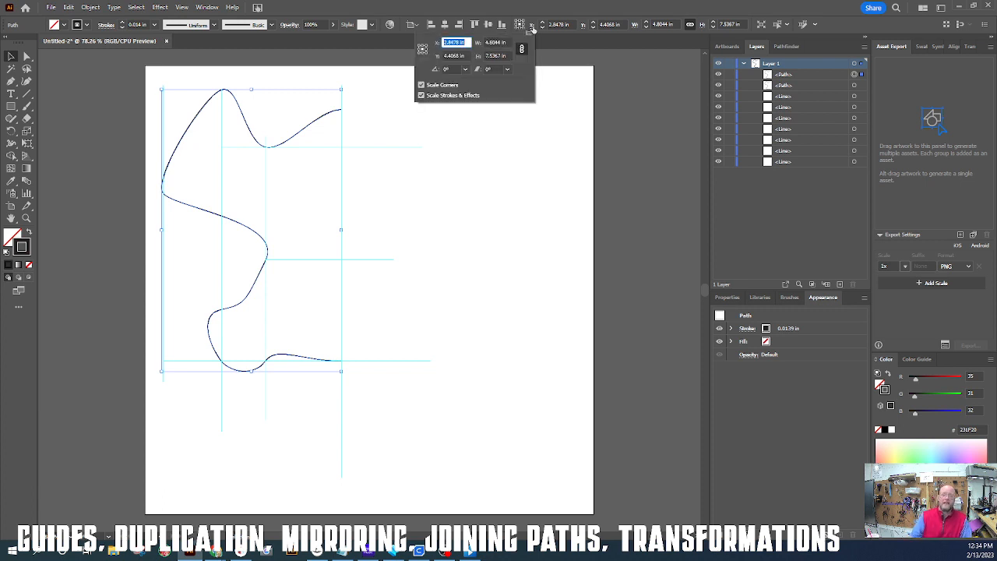
{"action": "left_click", "coordinate": [529, 37]}
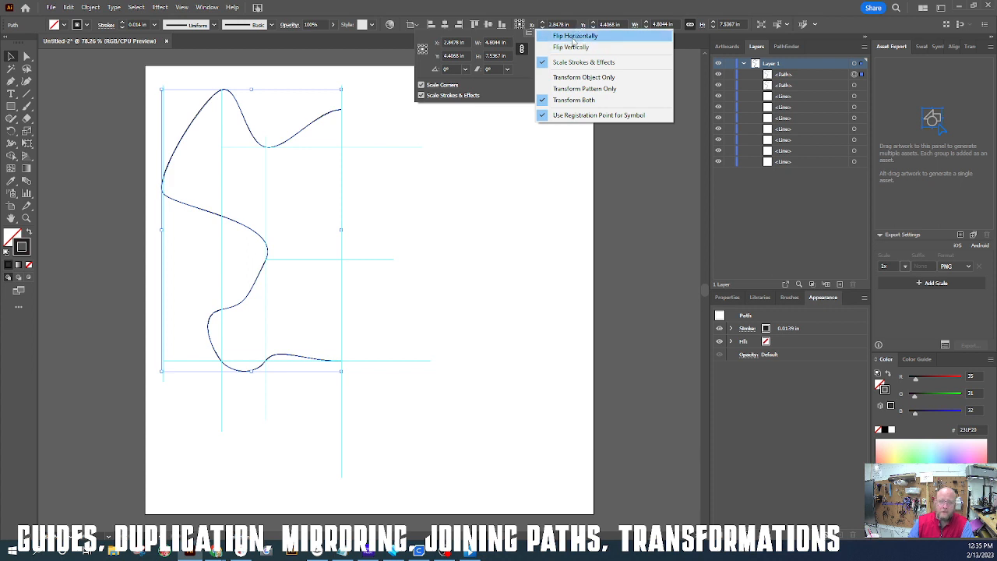
{"action": "left_click", "coordinate": [573, 39]}
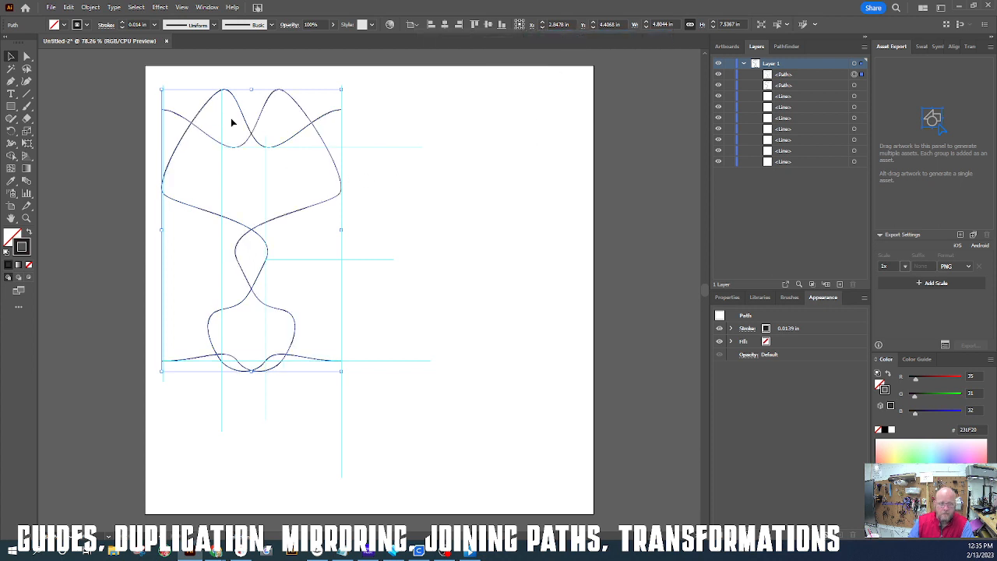
{"action": "left_click", "coordinate": [437, 242]}
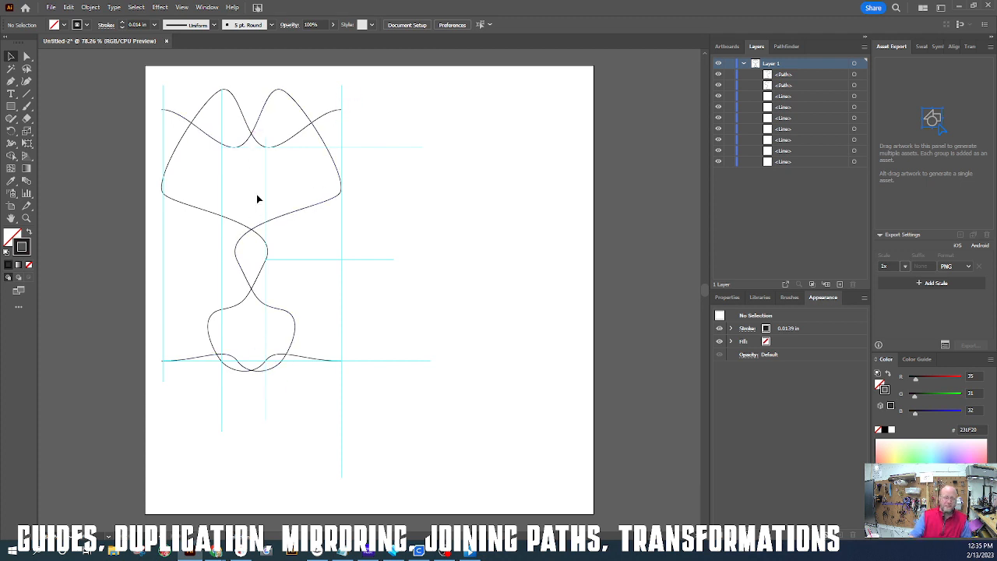
{"action": "left_click", "coordinate": [239, 268]}
{"action": "key", "text": "Delete"}
{"action": "key", "text": "ctrl+a"}
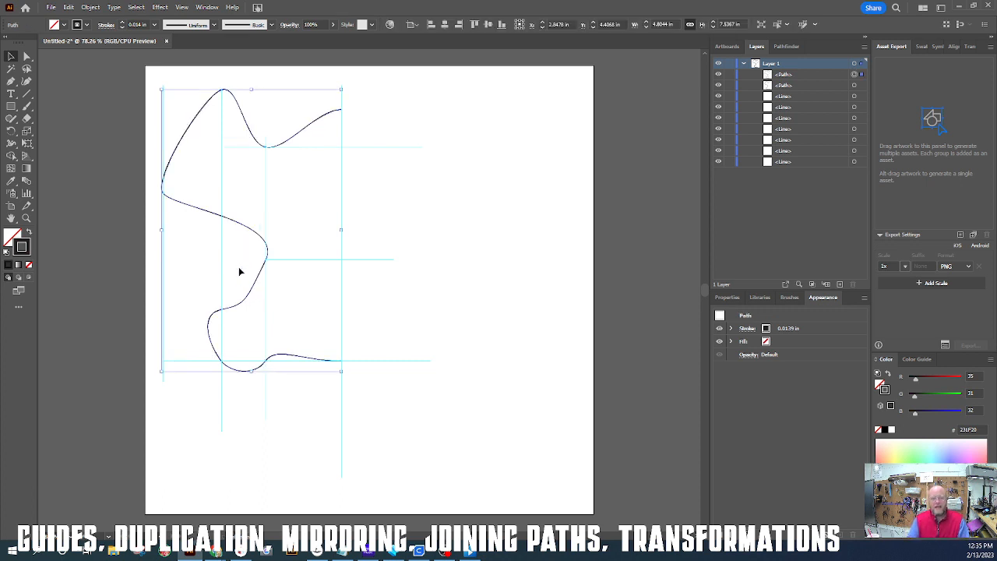
Step: Set the front path's reference point to its right-middle and flip the path horizontally across the longest vertical guide
{"action": "left_click", "coordinate": [531, 25]}
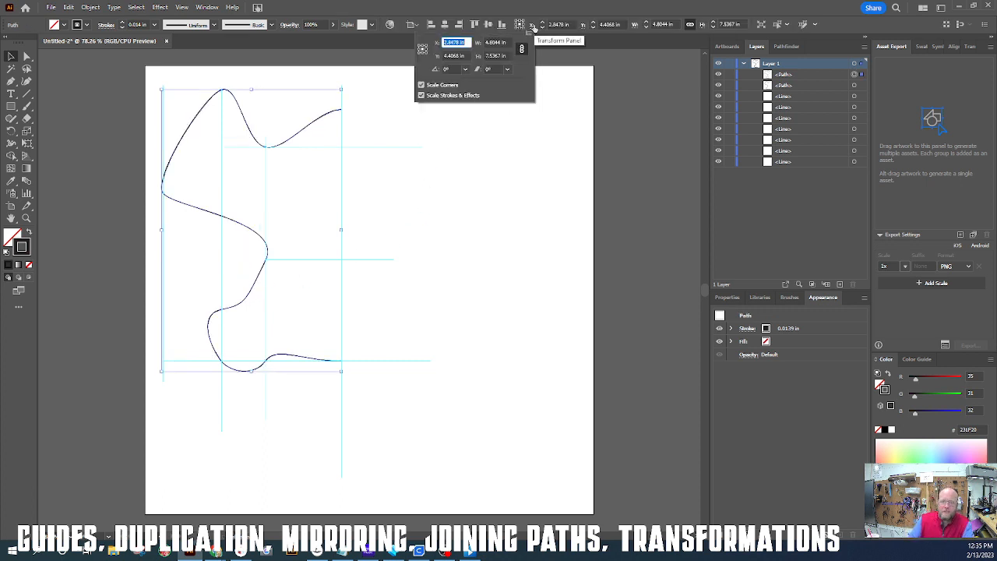
{"action": "left_click", "coordinate": [530, 35]}
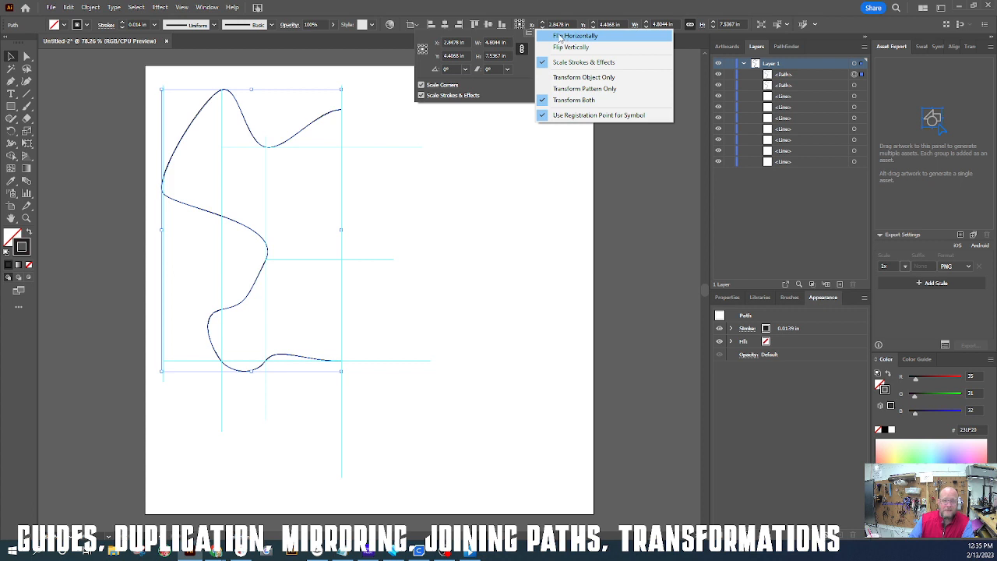
{"action": "left_click", "coordinate": [421, 67]}
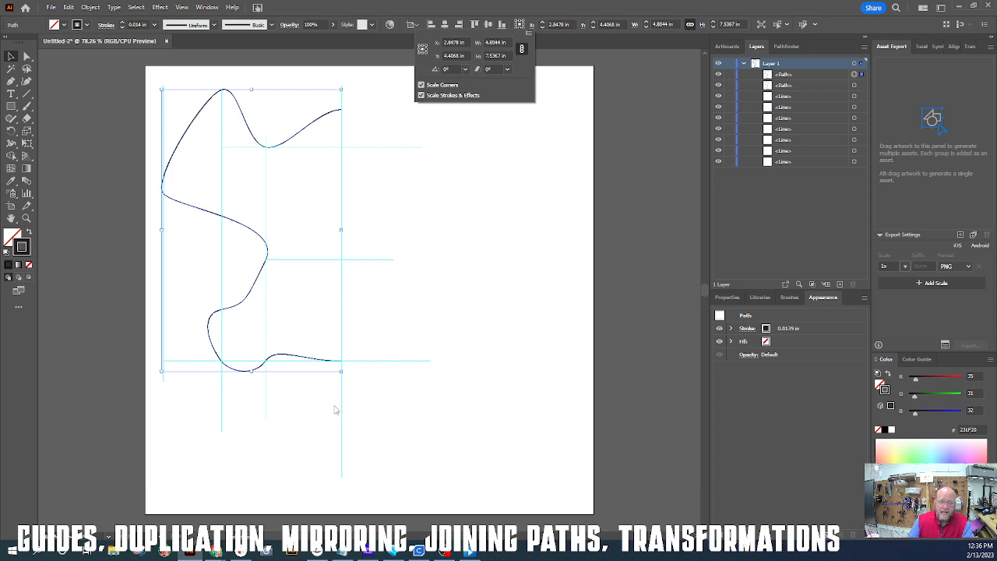
{"action": "left_click", "coordinate": [425, 51]}
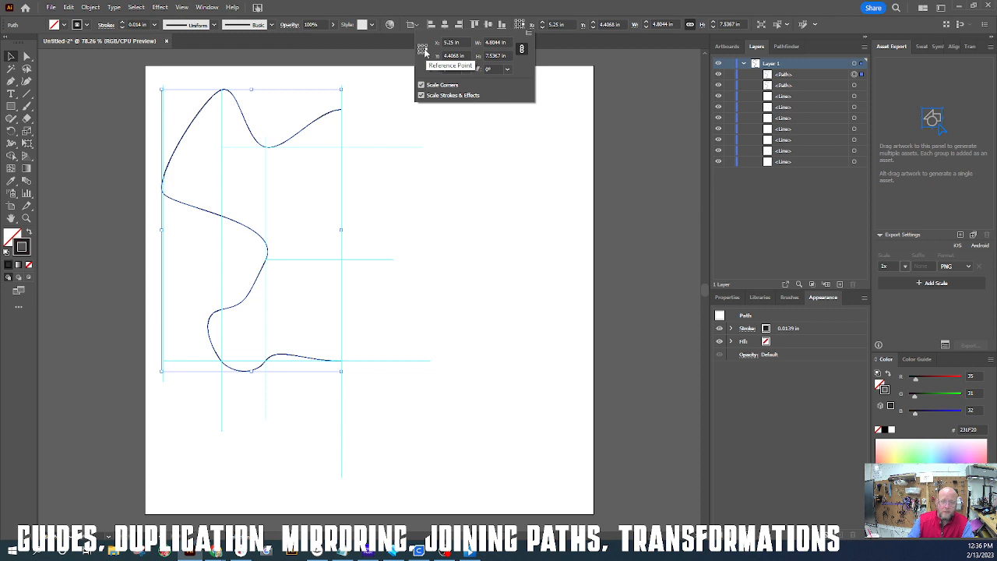
{"action": "left_click", "coordinate": [531, 33]}
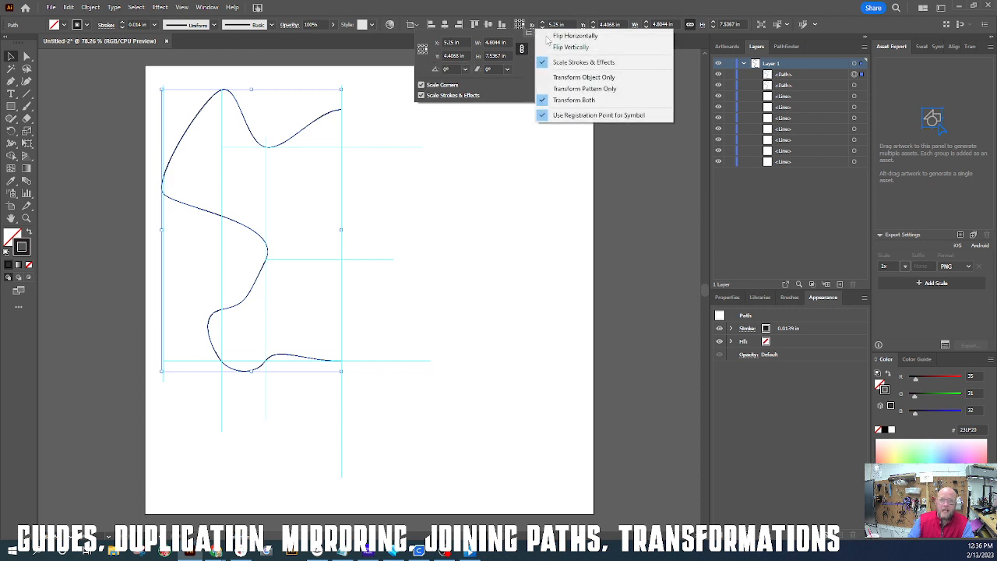
{"action": "left_click", "coordinate": [580, 35]}
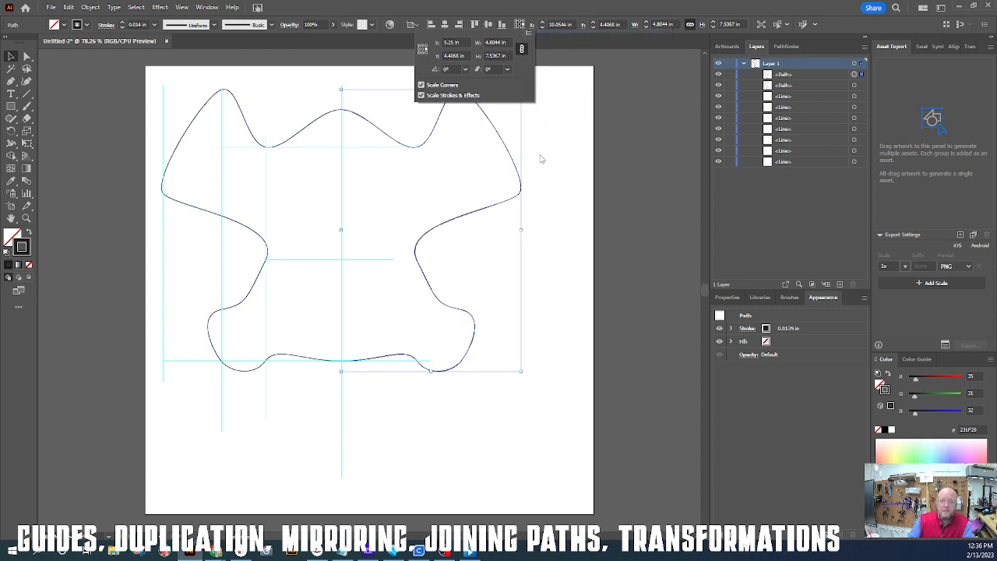
{"action": "left_click", "coordinate": [546, 227]}
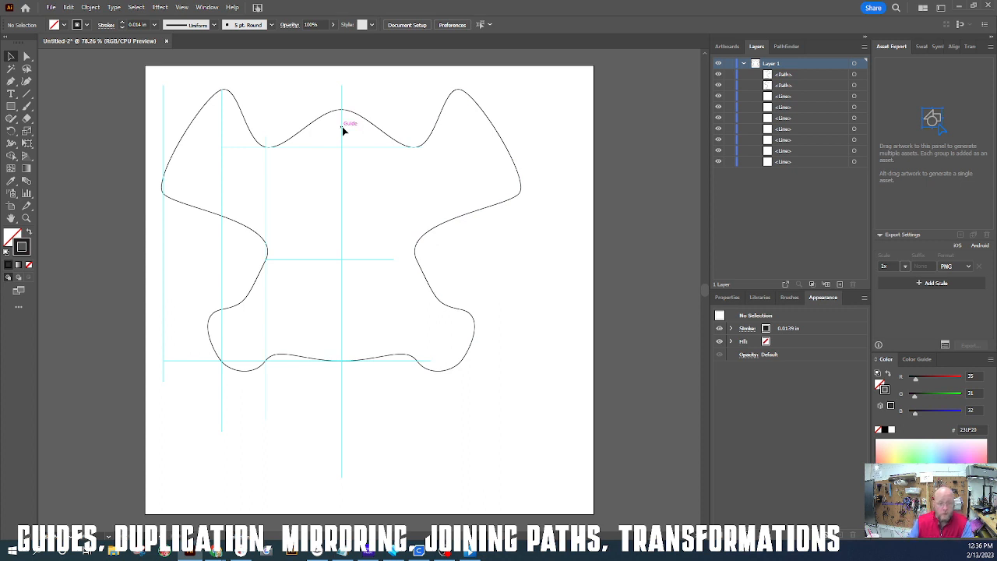
Step: Fill the mirrored right half of the shape with green and deselect it
{"action": "left_click_drag", "start_coordinate": [522, 90], "coordinate": [470, 162]}
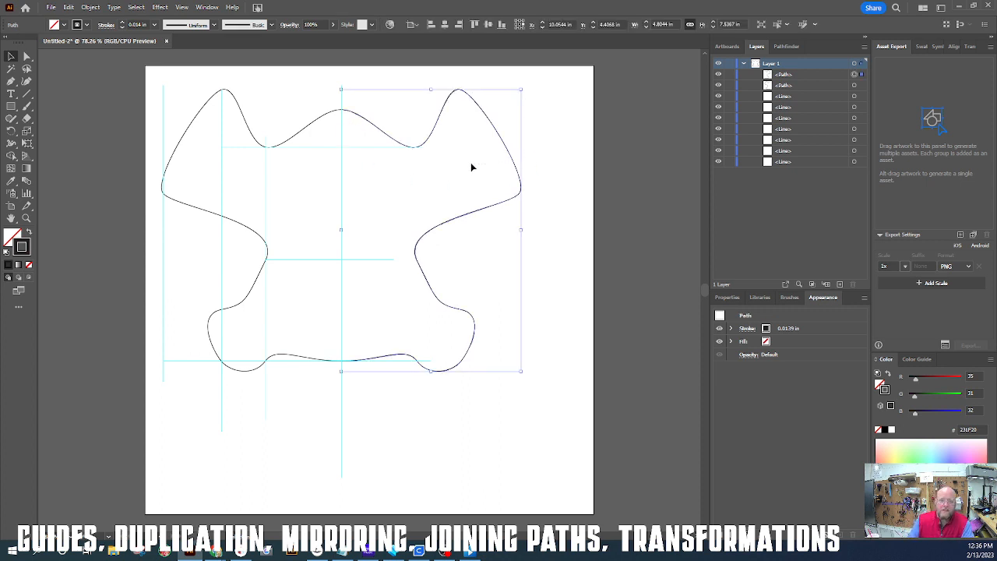
{"action": "left_click", "coordinate": [64, 25]}
{"action": "left_click", "coordinate": [51, 45]}
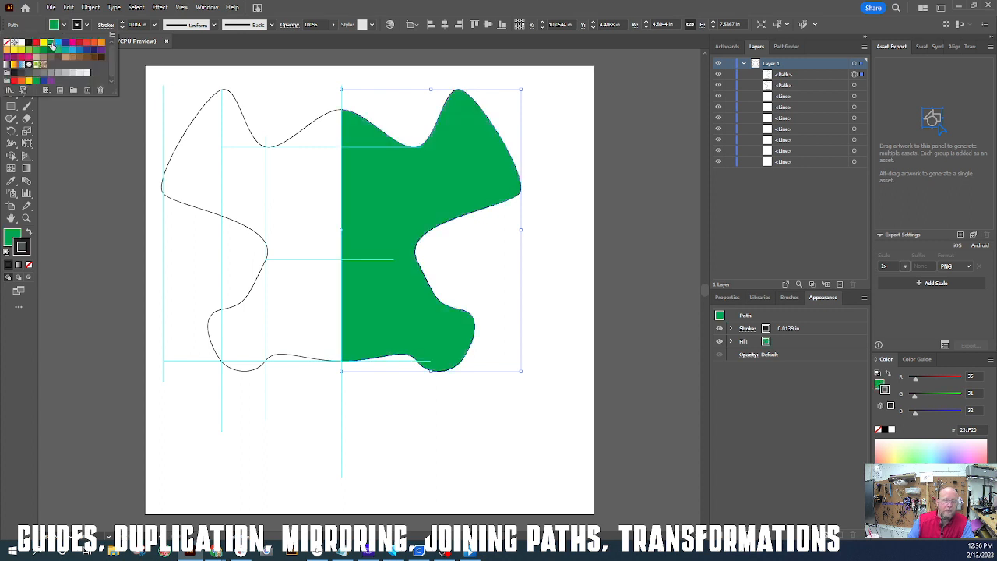
{"action": "left_click", "coordinate": [522, 298]}
{"action": "left_click", "coordinate": [596, 289]}
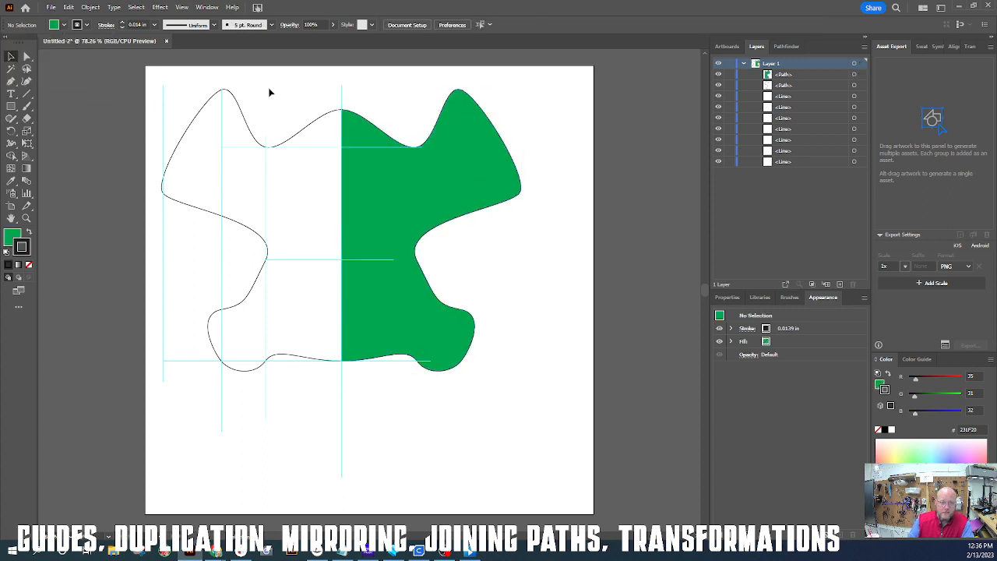
Step: Fill the original left half of the shape with light blue and deselect it
{"action": "left_click", "coordinate": [195, 163]}
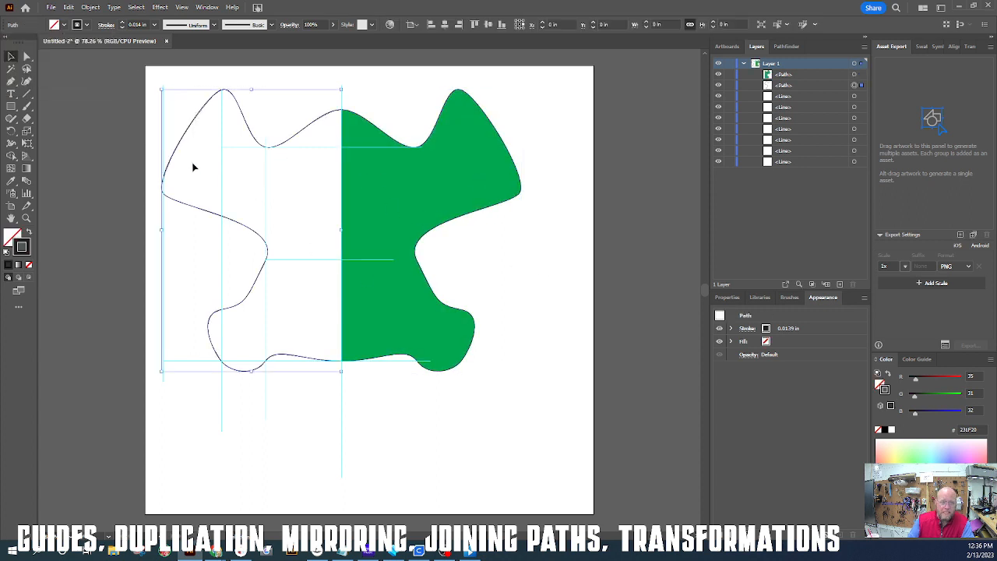
{"action": "left_click", "coordinate": [63, 26]}
{"action": "left_click", "coordinate": [60, 48]}
{"action": "left_click", "coordinate": [362, 416]}
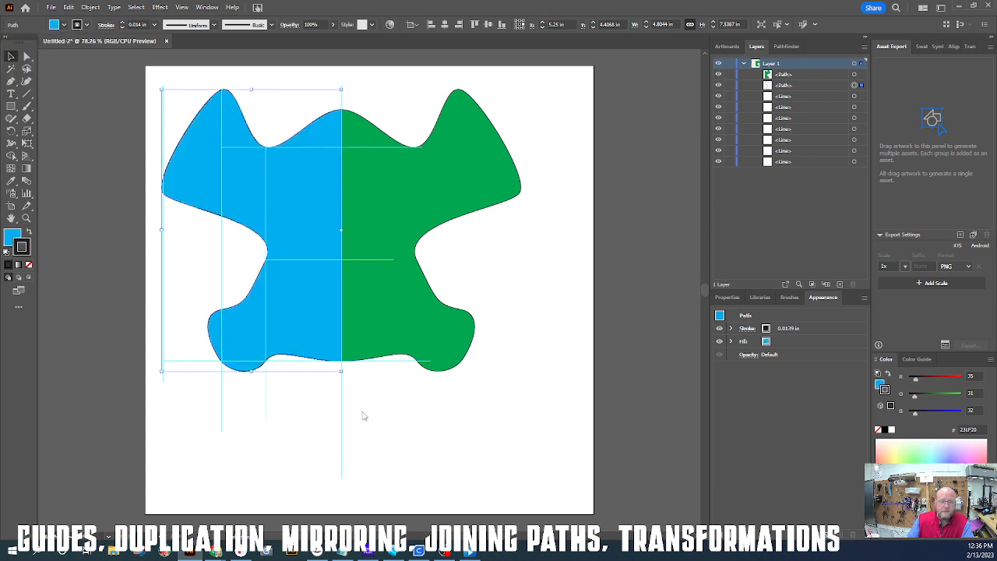
{"action": "left_click", "coordinate": [414, 418]}
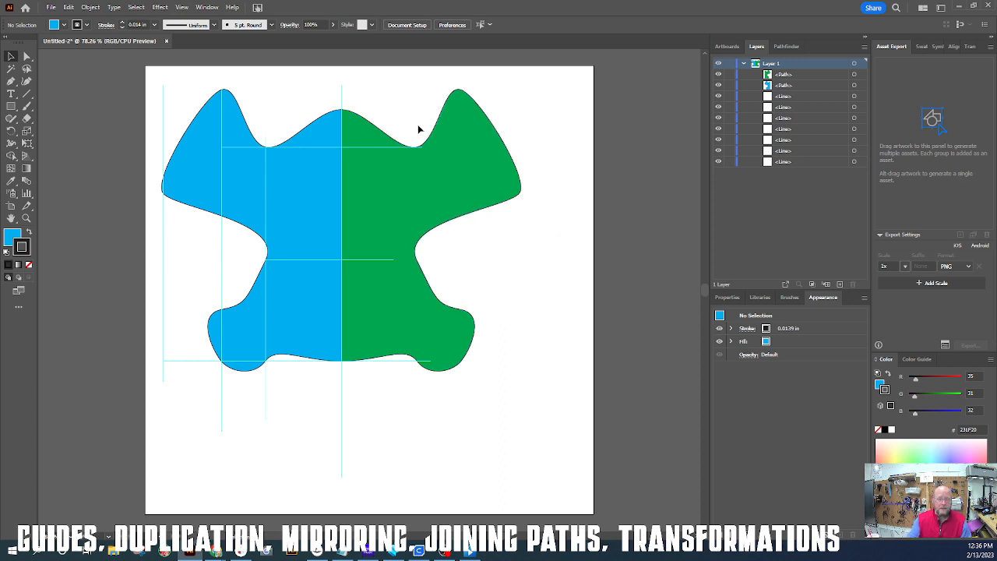
Step: Select both coloured halves with a marquee, first around the whole shape and again at their upper meeting point, clearing each selection
{"action": "left_click_drag", "start_coordinate": [559, 71], "coordinate": [98, 427]}
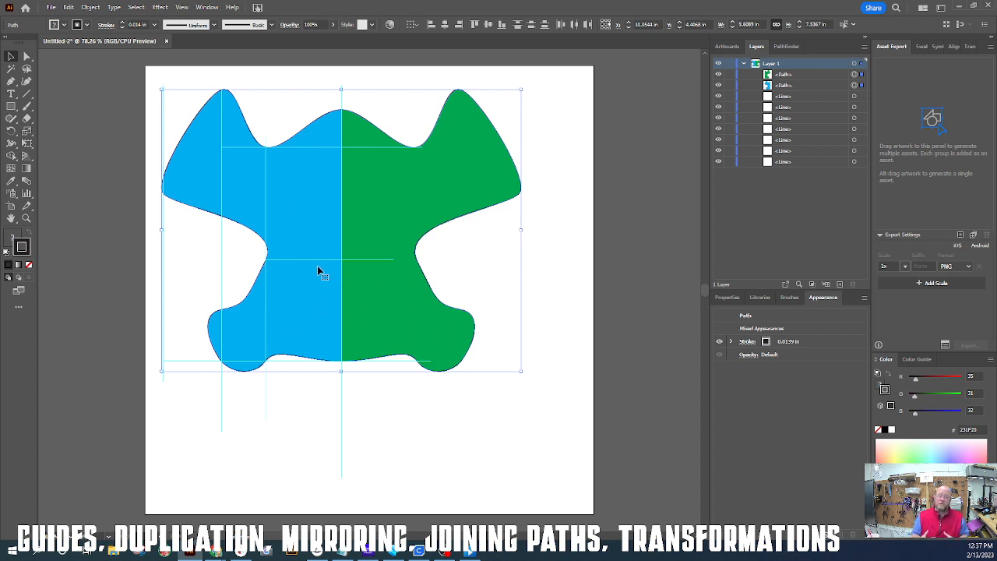
{"action": "left_click", "coordinate": [564, 277]}
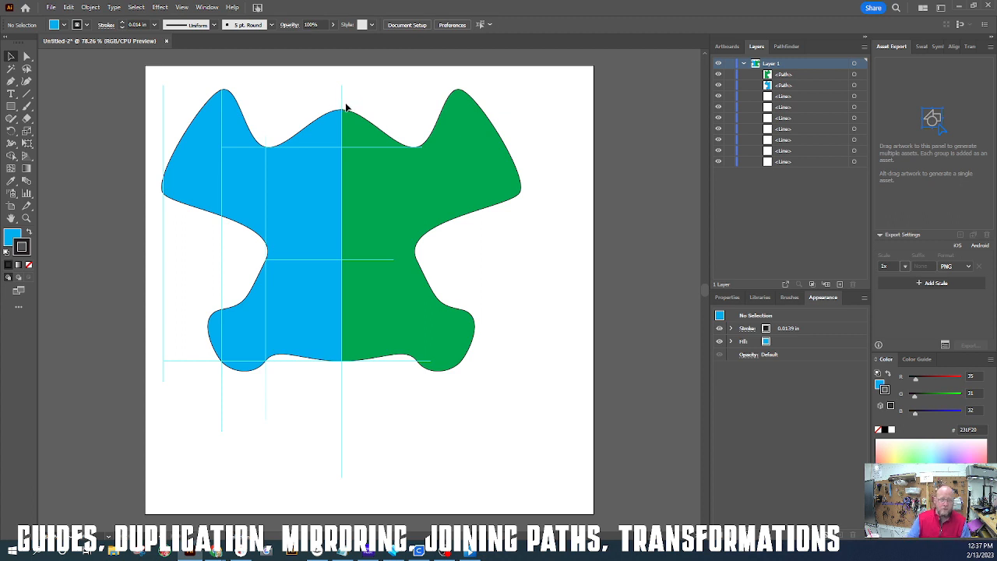
{"action": "left_click_drag", "start_coordinate": [349, 102], "coordinate": [335, 119]}
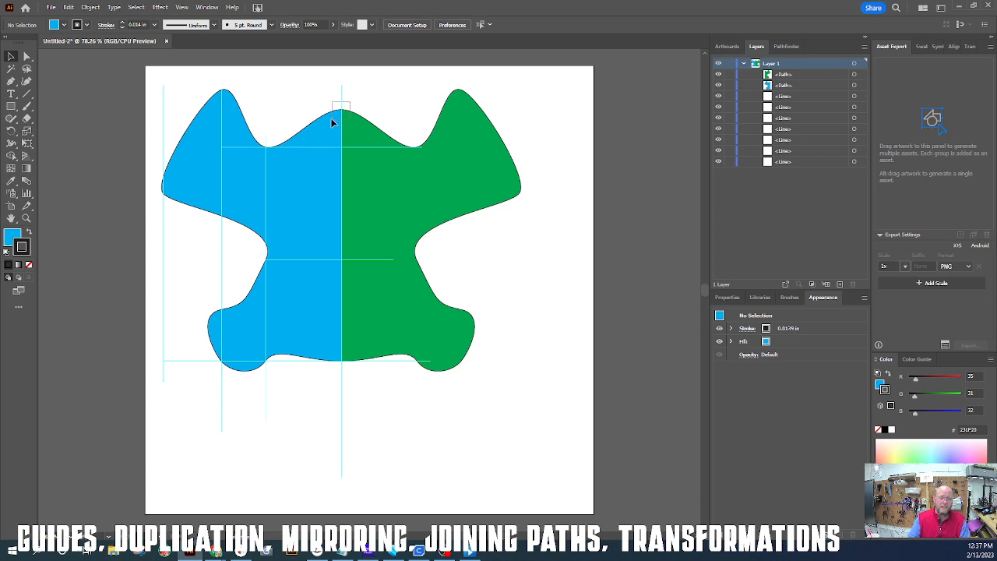
{"action": "left_click_drag", "start_coordinate": [332, 122], "coordinate": [333, 123]}
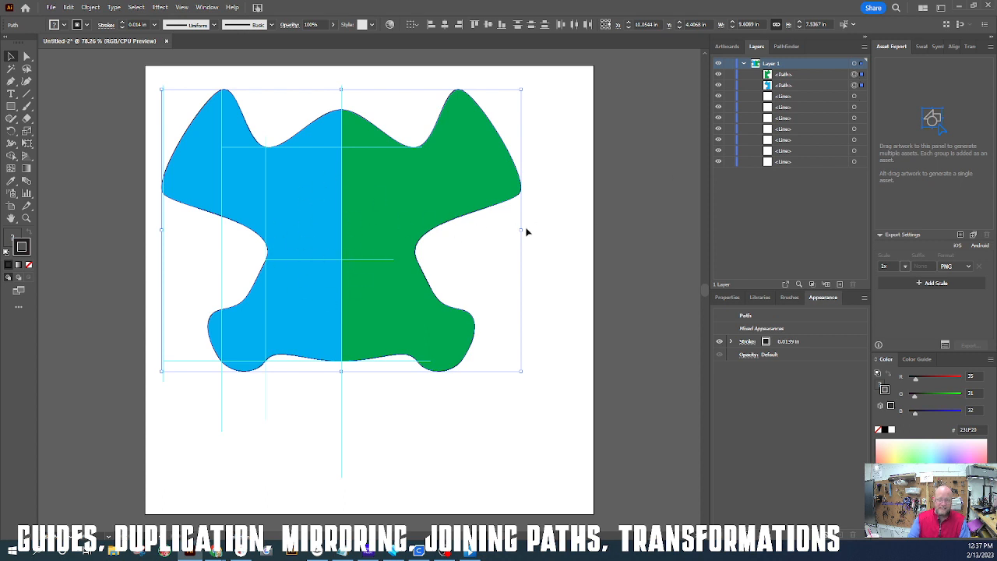
{"action": "left_click", "coordinate": [570, 221]}
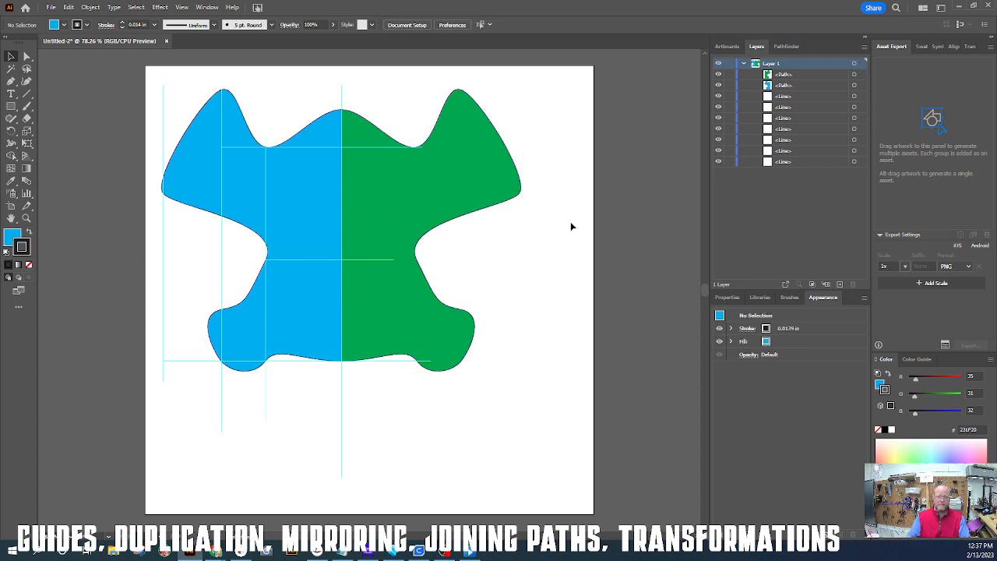
Step: Select the green and blue halves together, join them into one closed path, and deselect it
{"action": "left_click", "coordinate": [363, 117]}
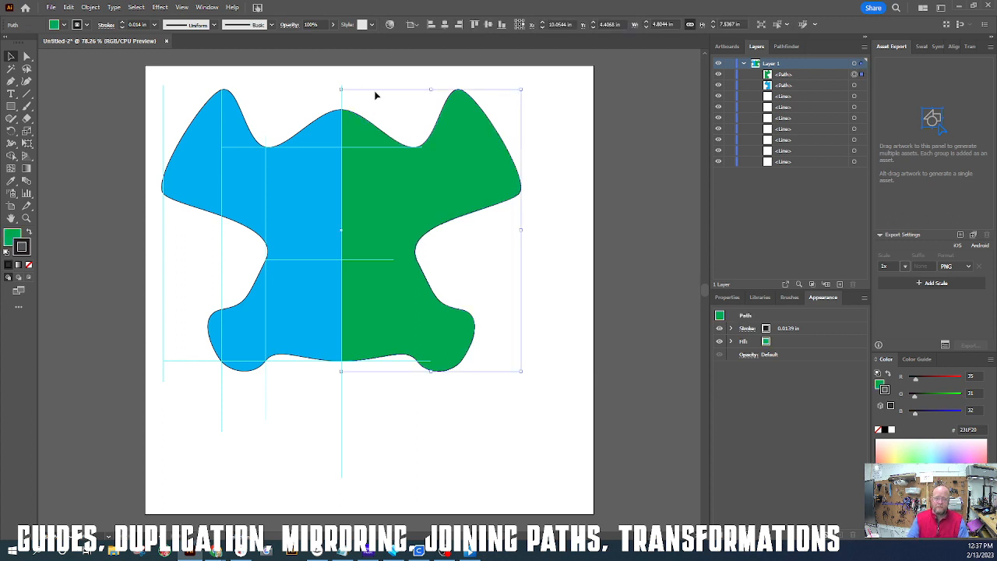
{"action": "left_click", "coordinate": [314, 126], "text": "shift"}
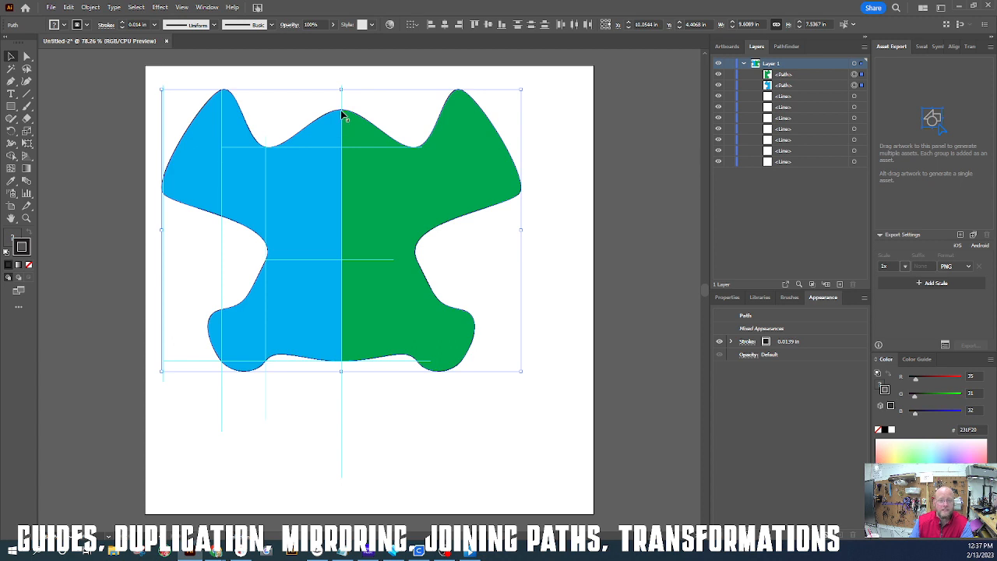
{"action": "left_click", "coordinate": [88, 8]}
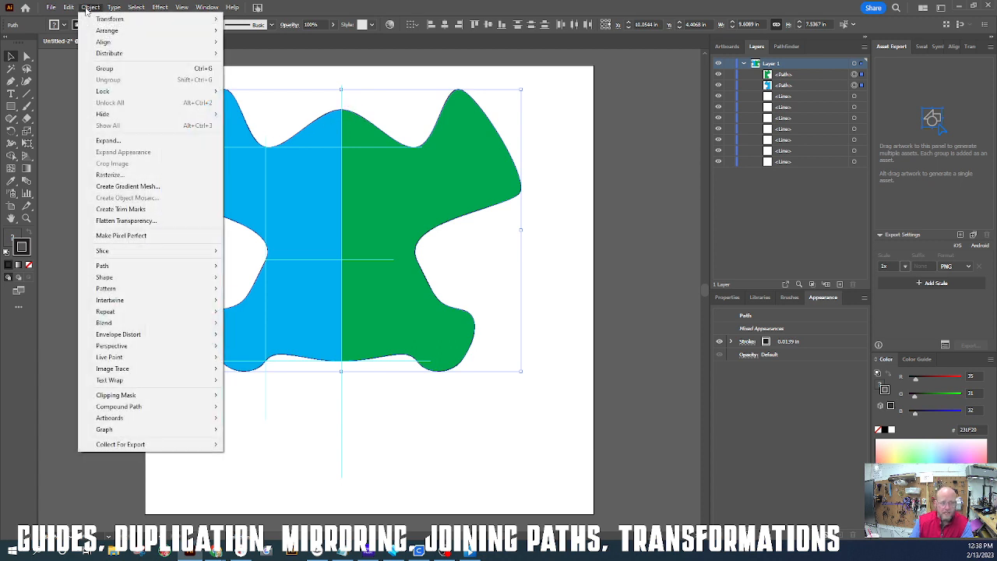
{"action": "mouse_move", "coordinate": [116, 266]}
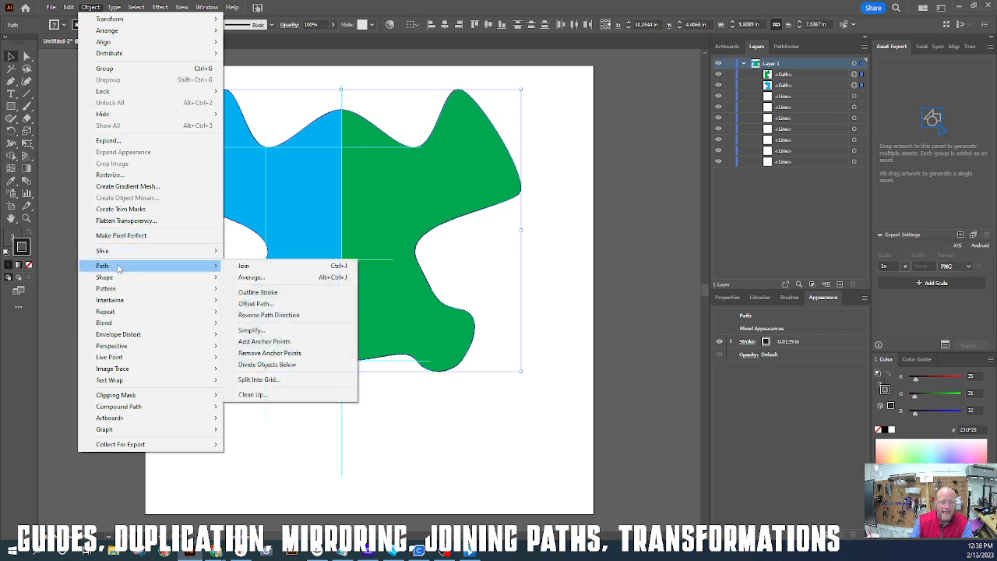
{"action": "left_click", "coordinate": [305, 267]}
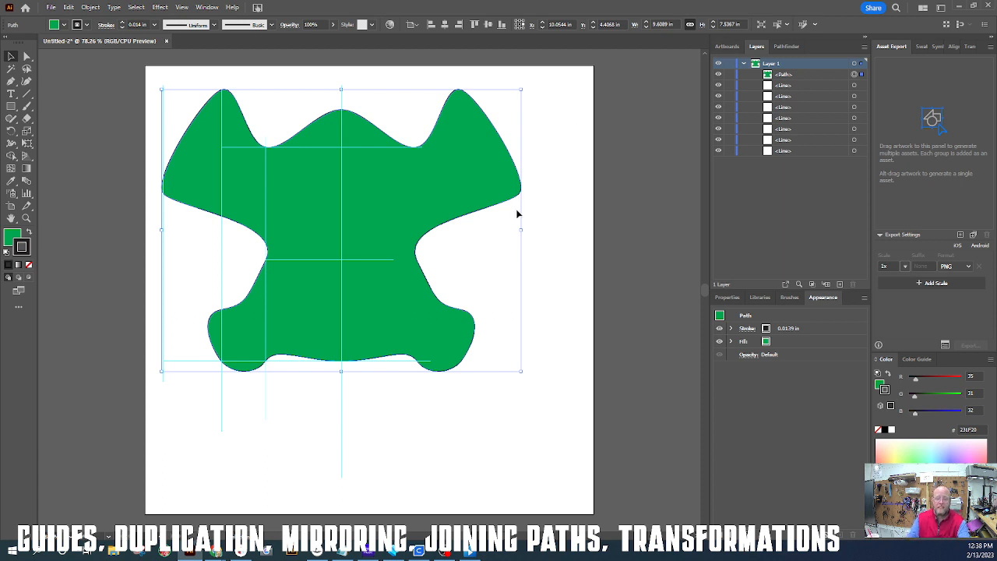
{"action": "left_click", "coordinate": [564, 217]}
Step: Set the joined shape's reference point to its centre and position it at X 8 in and Y 8 in
{"action": "left_click", "coordinate": [413, 197]}
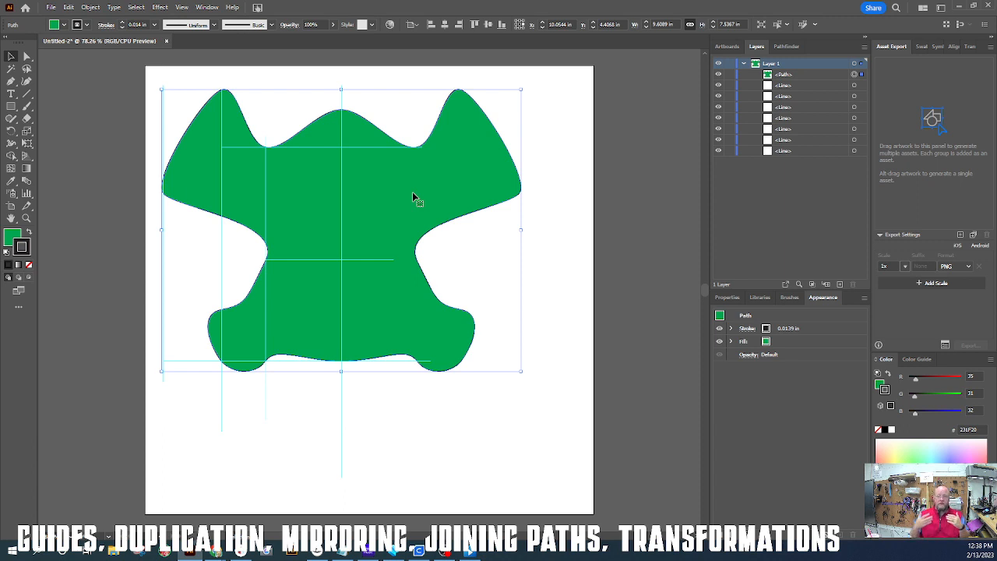
{"action": "left_click", "coordinate": [519, 25]}
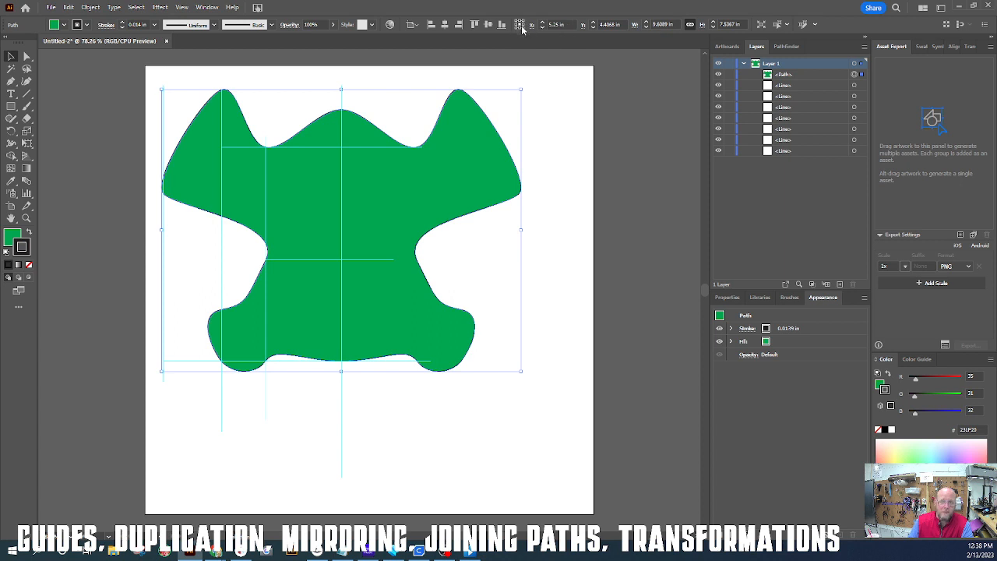
{"action": "left_click", "coordinate": [529, 26]}
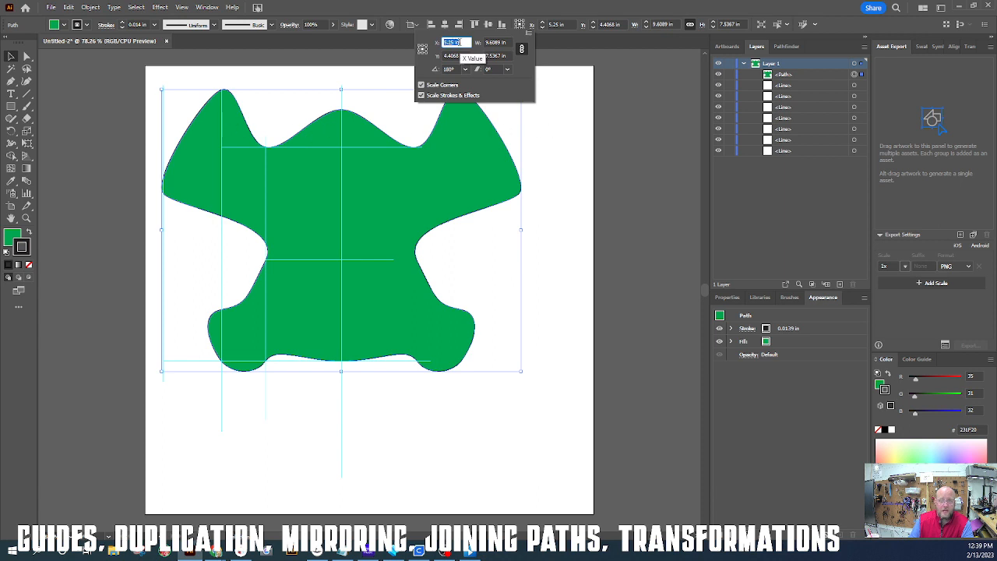
{"action": "type", "text": "8"}
{"action": "key", "text": "Return"}
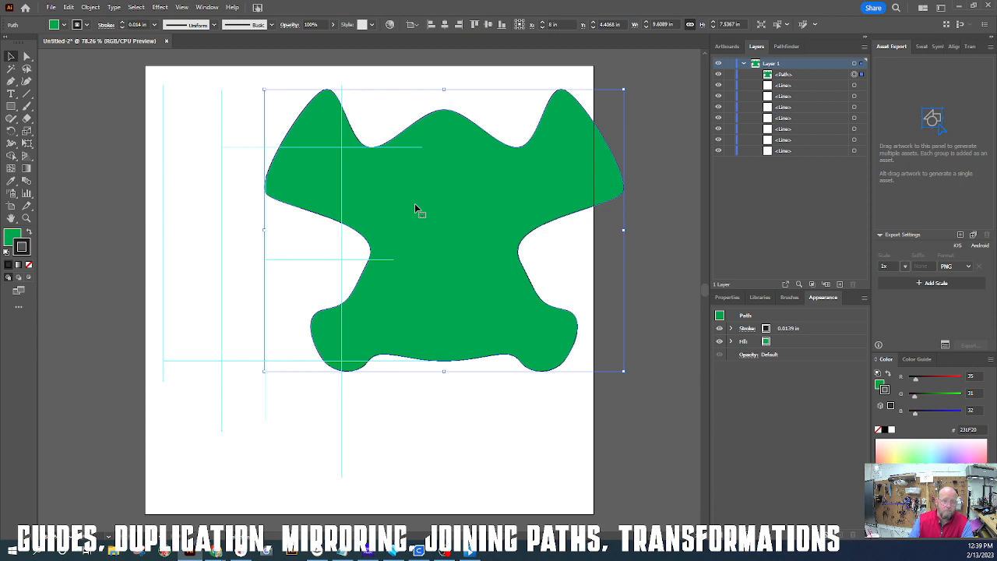
{"action": "left_click", "coordinate": [530, 28]}
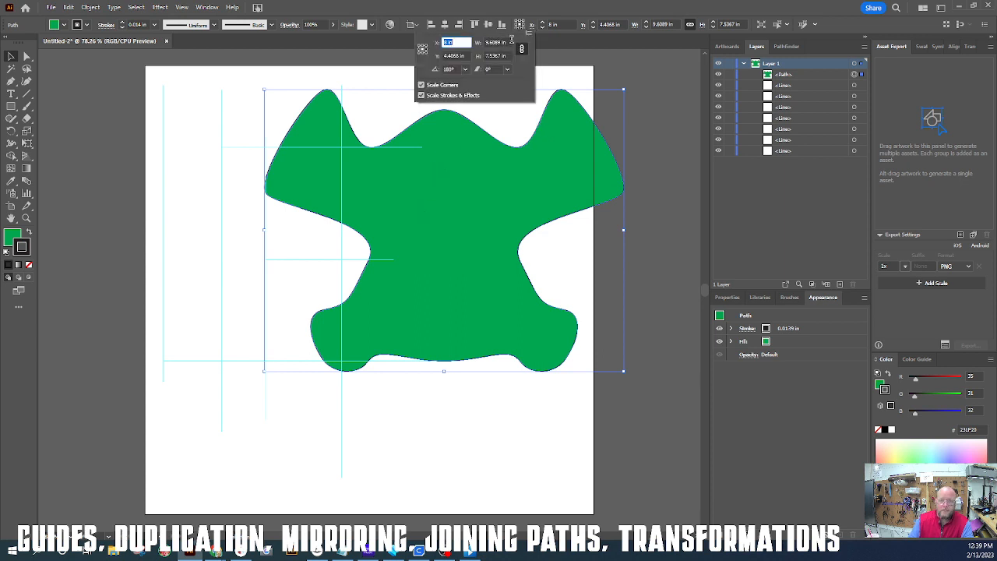
{"action": "left_click", "coordinate": [455, 56]}
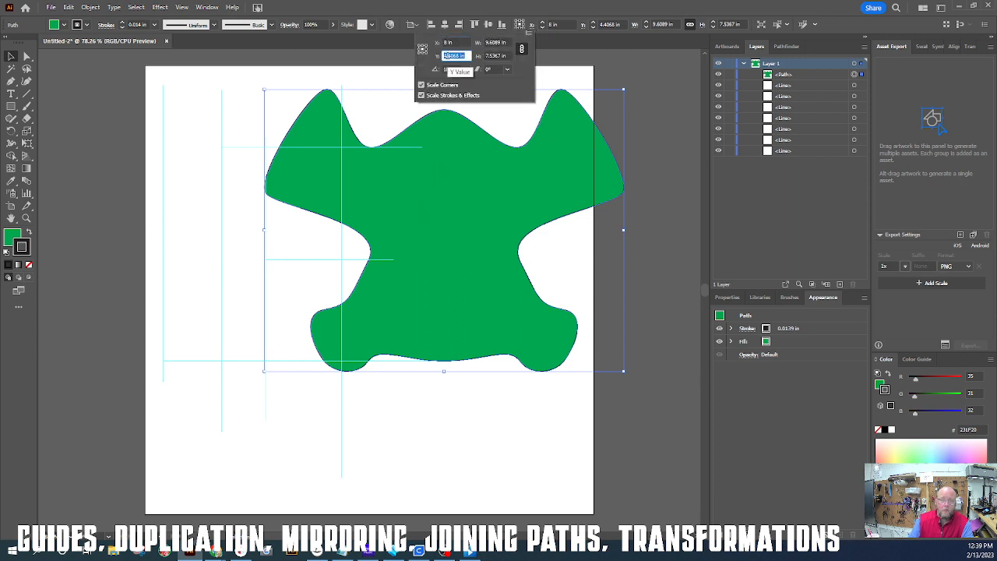
{"action": "type", "text": "8"}
{"action": "key", "text": "Return"}
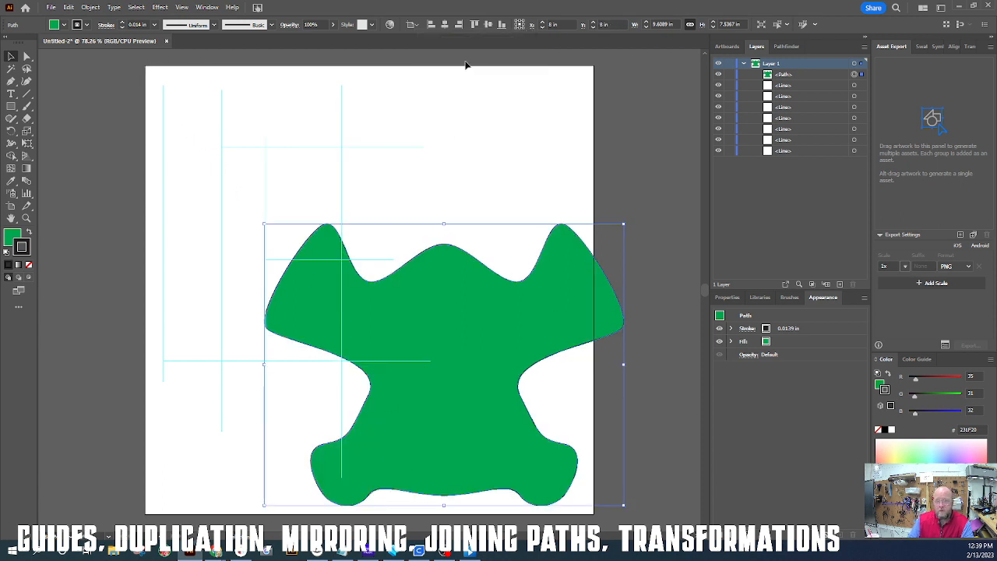
Step: Scale the shape to a width of 12 in with width and height proportions constrained
{"action": "left_click", "coordinate": [531, 25]}
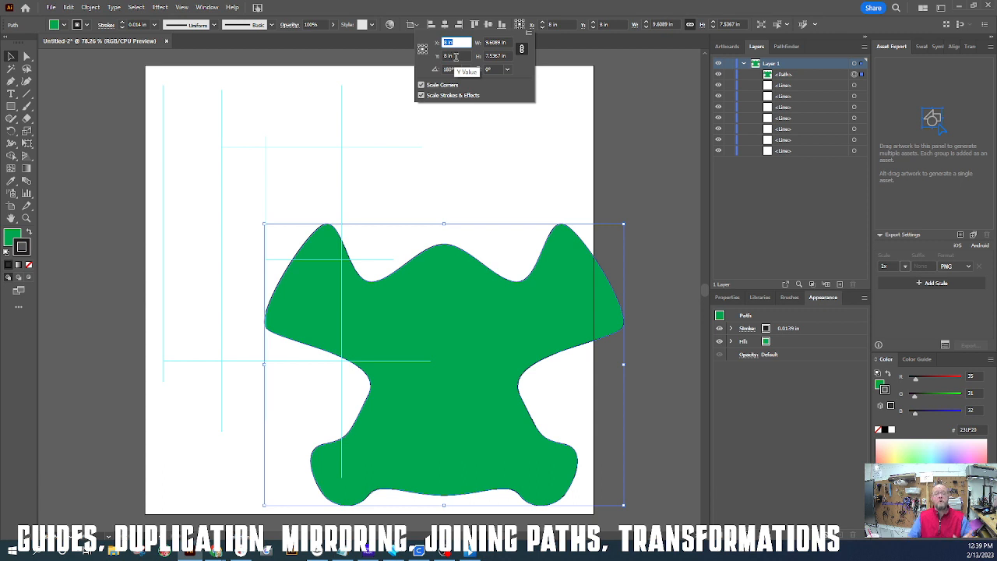
{"action": "left_click", "coordinate": [522, 50]}
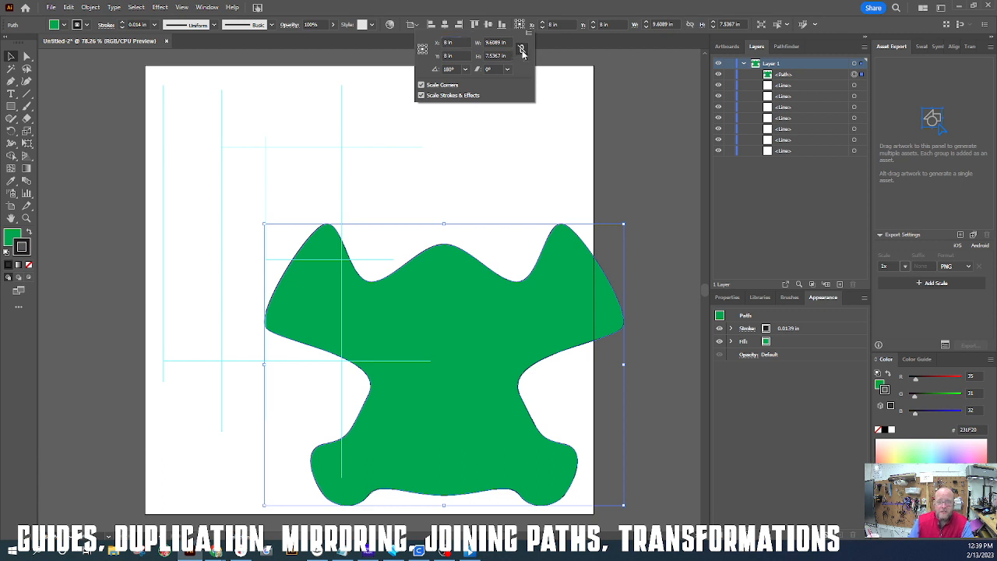
{"action": "left_click", "coordinate": [522, 52]}
{"action": "double_click", "coordinate": [492, 42]}
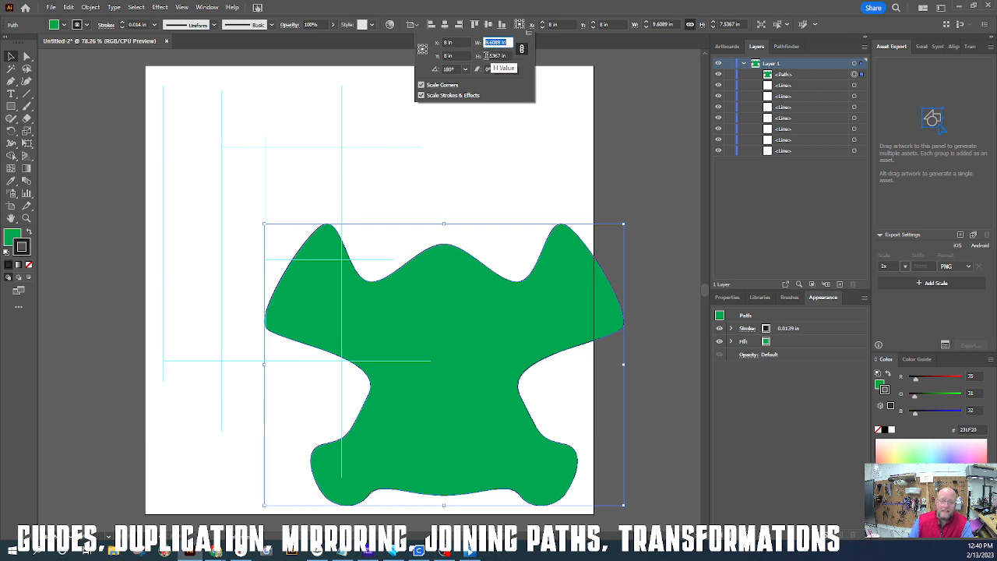
{"action": "type", "text": "12"}
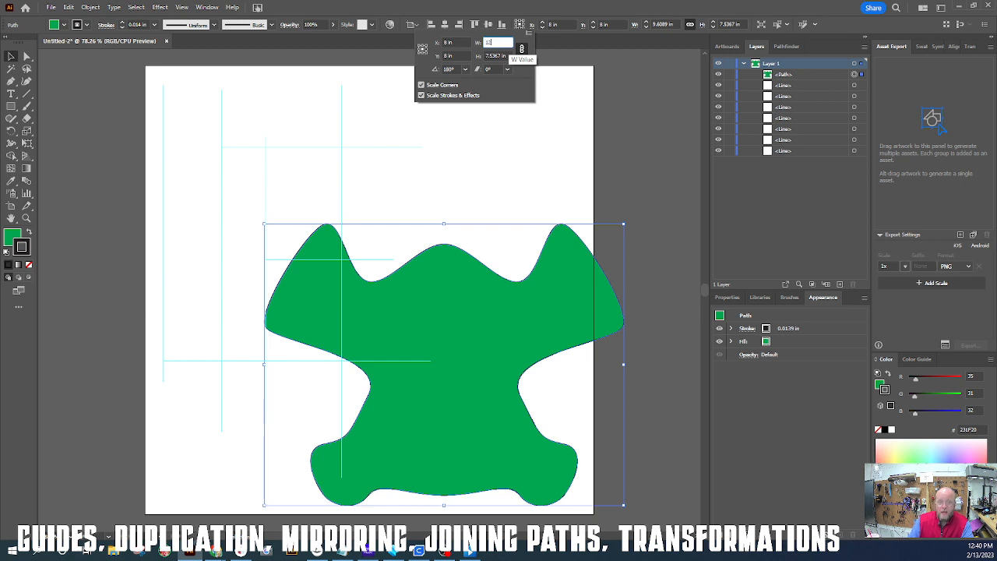
{"action": "key", "text": "Return"}
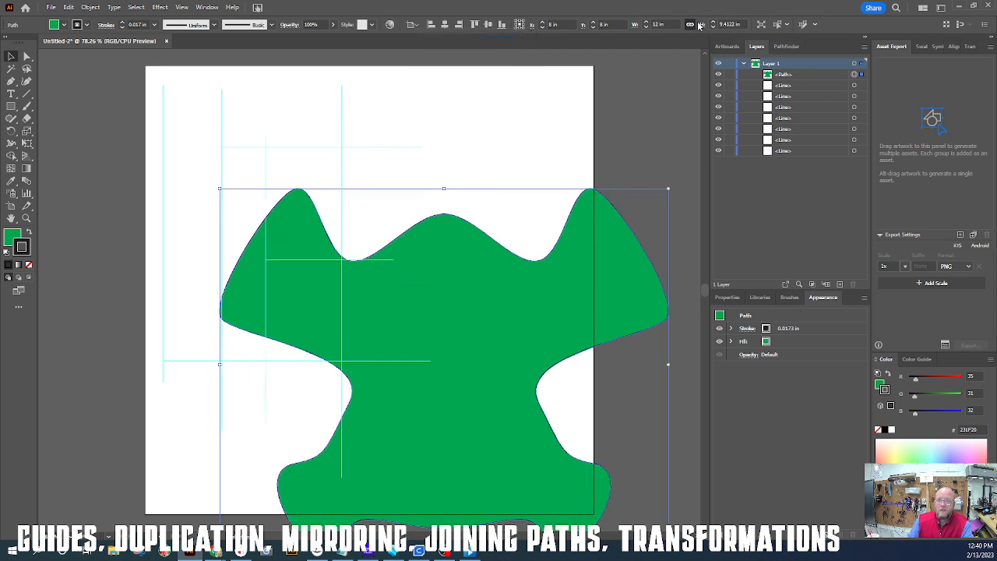
Step: Scale the shape proportionally down to a width of 5 in
{"action": "left_click", "coordinate": [532, 26]}
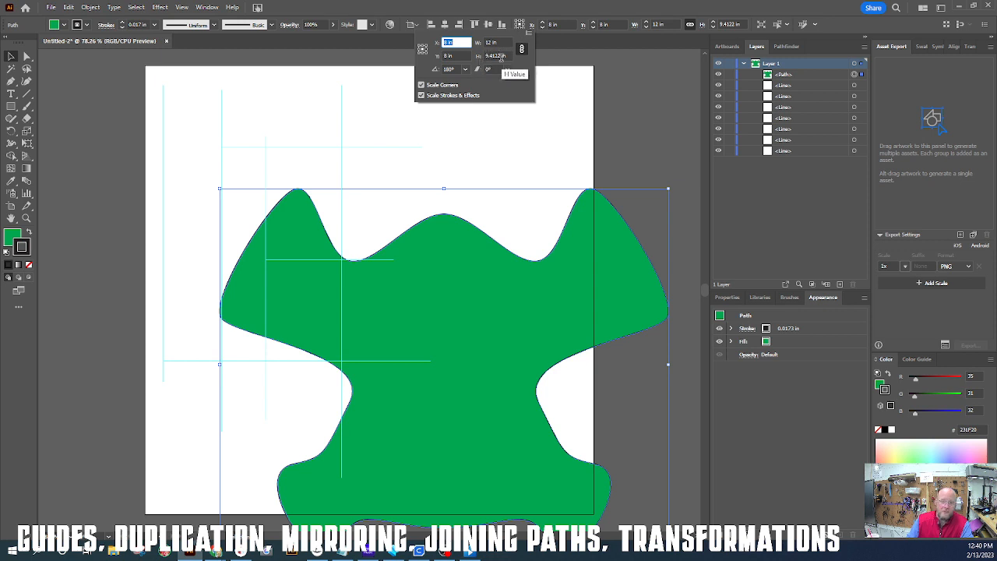
{"action": "left_click", "coordinate": [498, 41]}
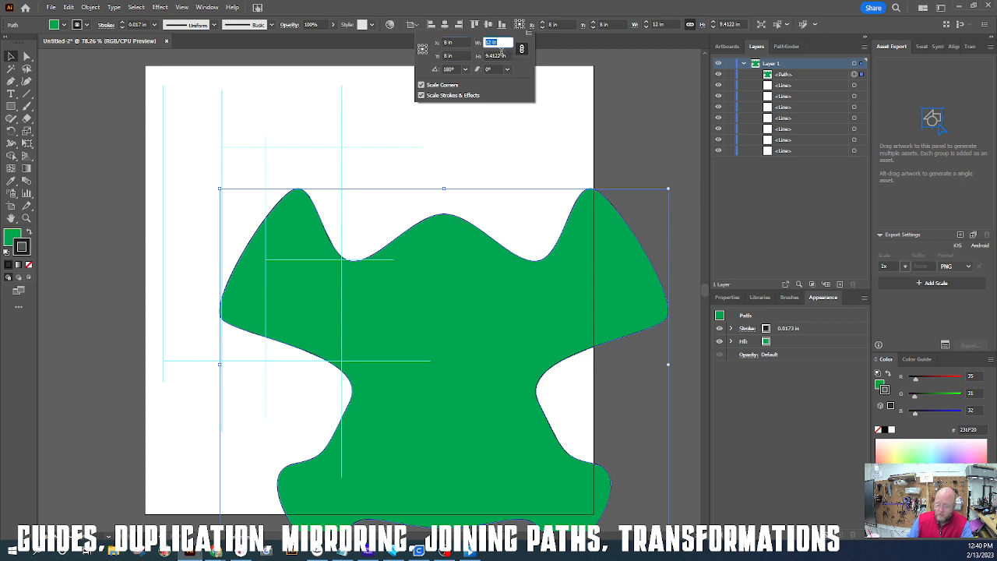
{"action": "type", "text": "5"}
{"action": "key", "text": "Return"}
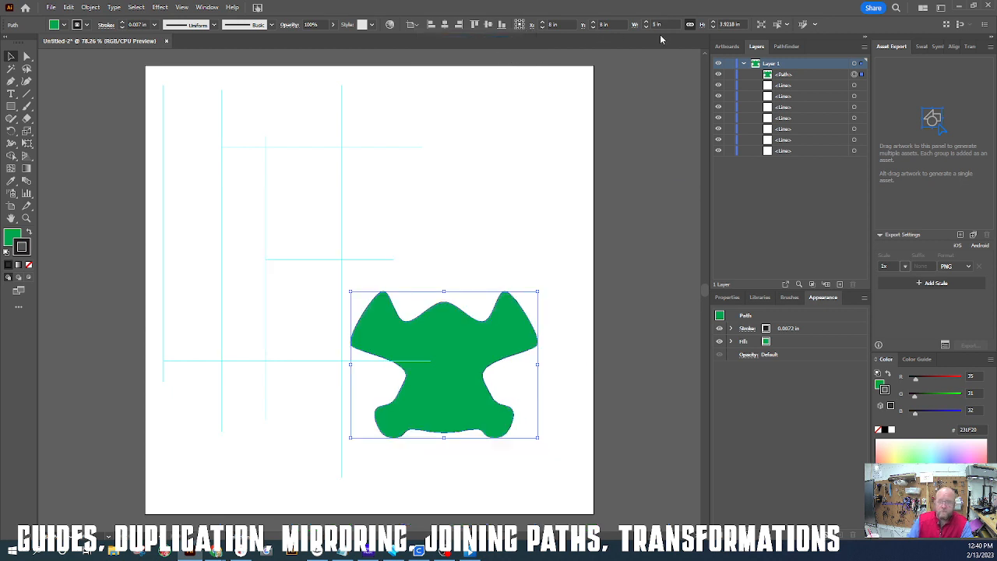
Step: Unlink the width and height proportions and resize the shape to 10 in wide and 8 in high
{"action": "left_click", "coordinate": [531, 27]}
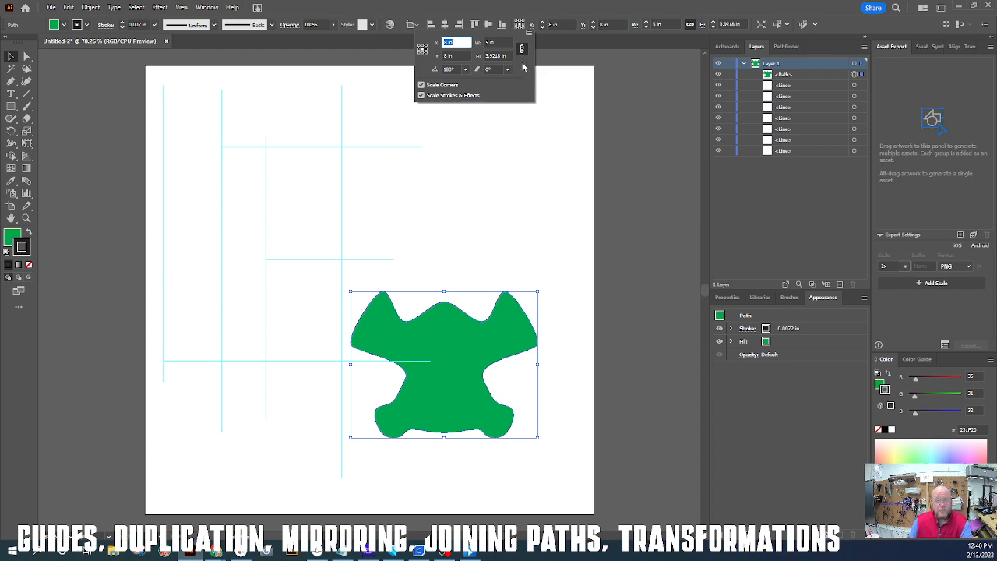
{"action": "left_click", "coordinate": [522, 51]}
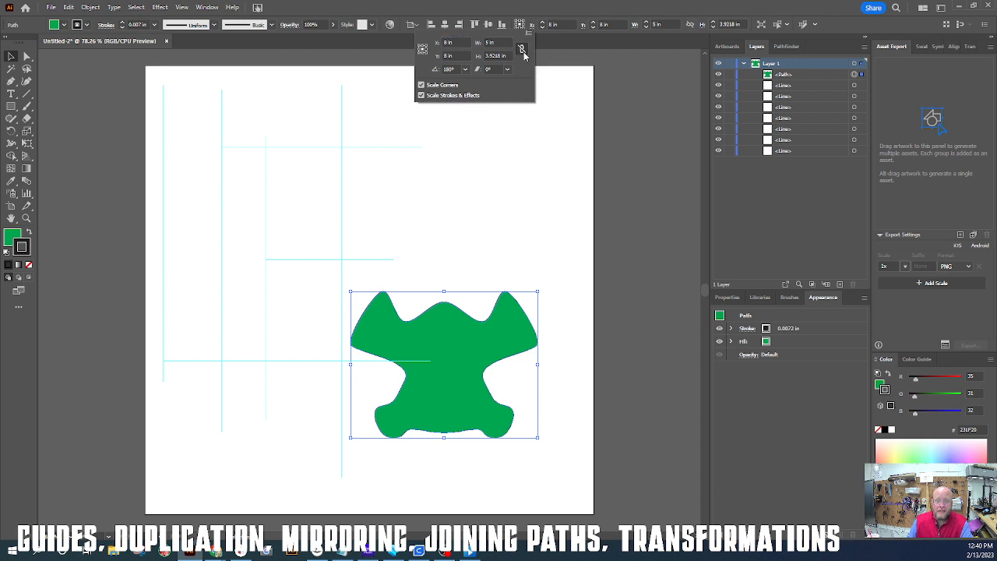
{"action": "left_click", "coordinate": [504, 43]}
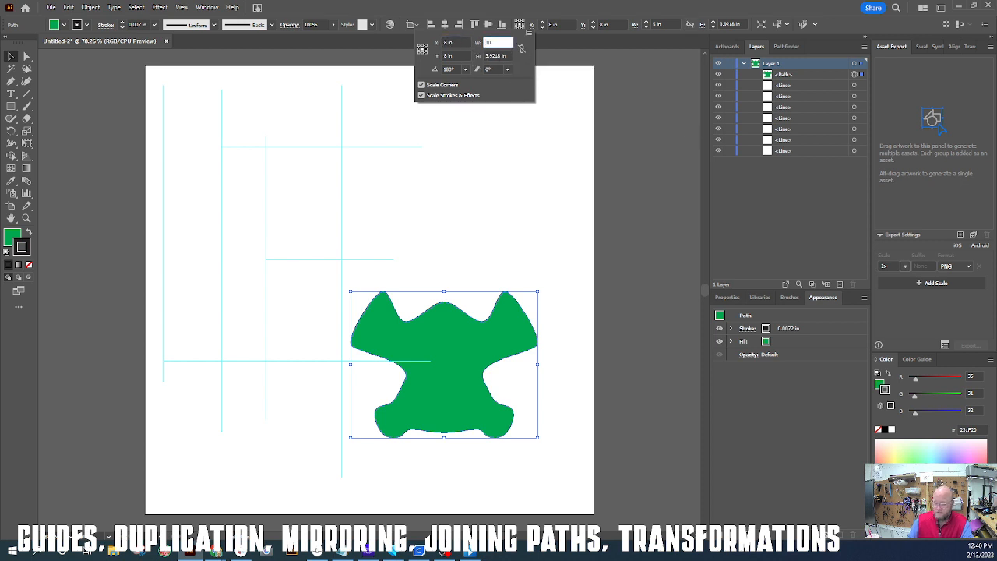
{"action": "key", "text": "Return"}
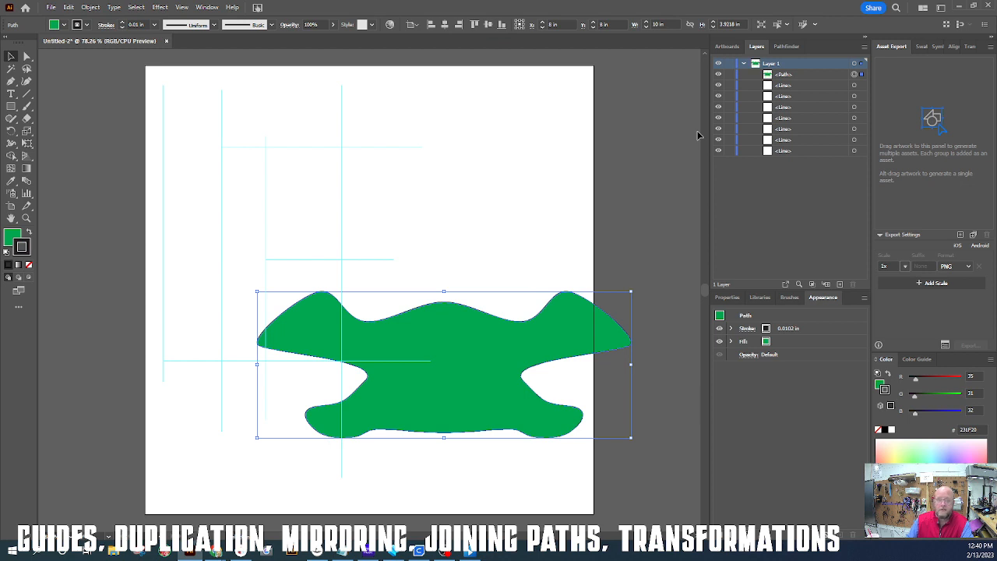
{"action": "left_click", "coordinate": [532, 26]}
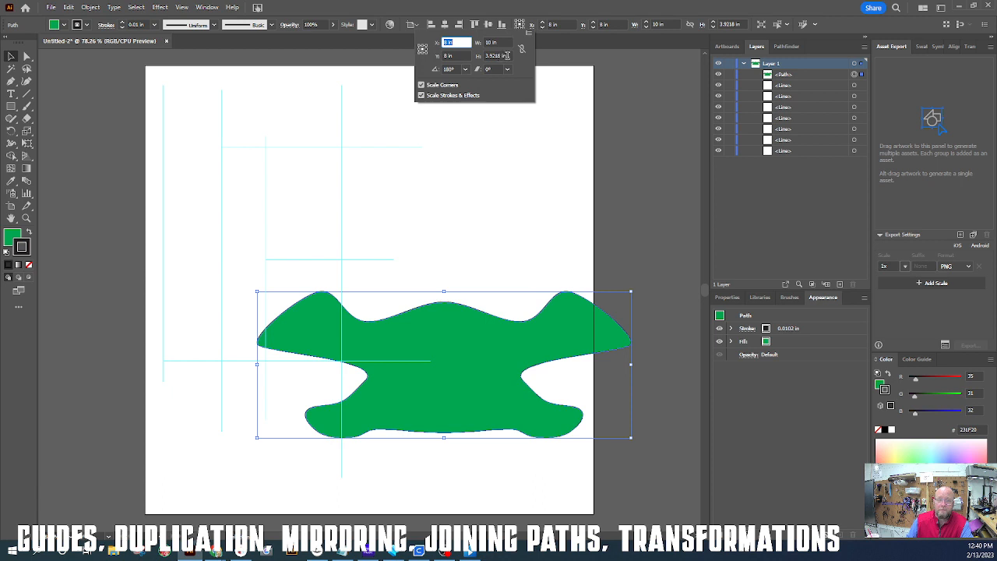
{"action": "left_click", "coordinate": [502, 56]}
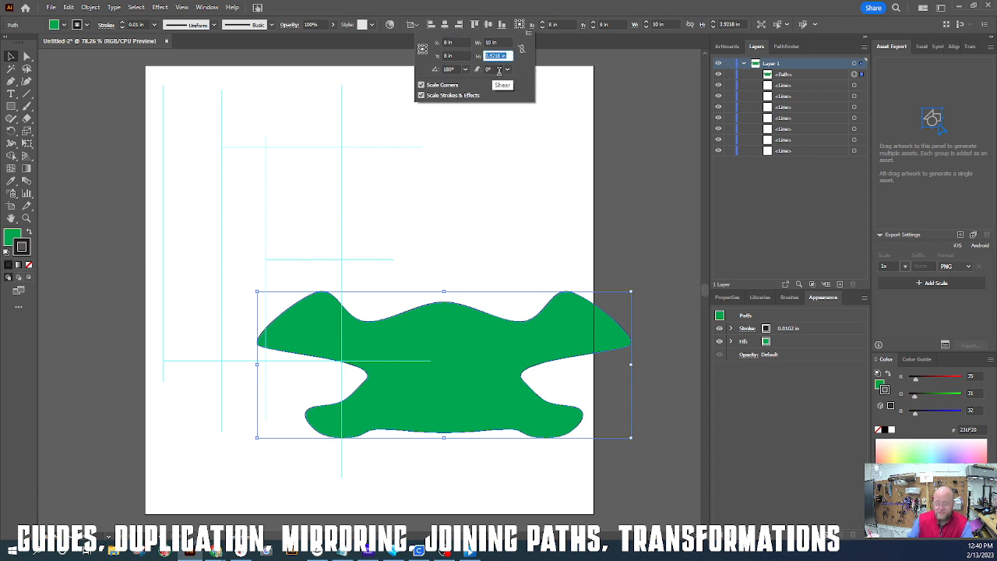
{"action": "type", "text": "8"}
{"action": "key", "text": "Return"}
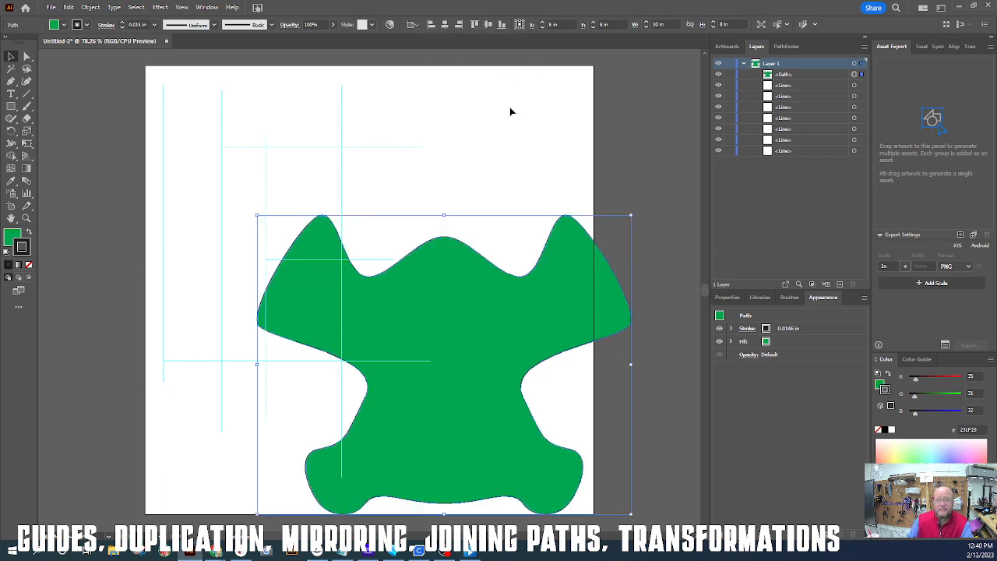
Step: Move the shape fully onto the artboard at about X 6.11 in, Y 5.78 in, and constrain its width and height proportions again
{"action": "left_click_drag", "start_coordinate": [479, 340], "coordinate": [408, 258]}
{"action": "left_click", "coordinate": [526, 26]}
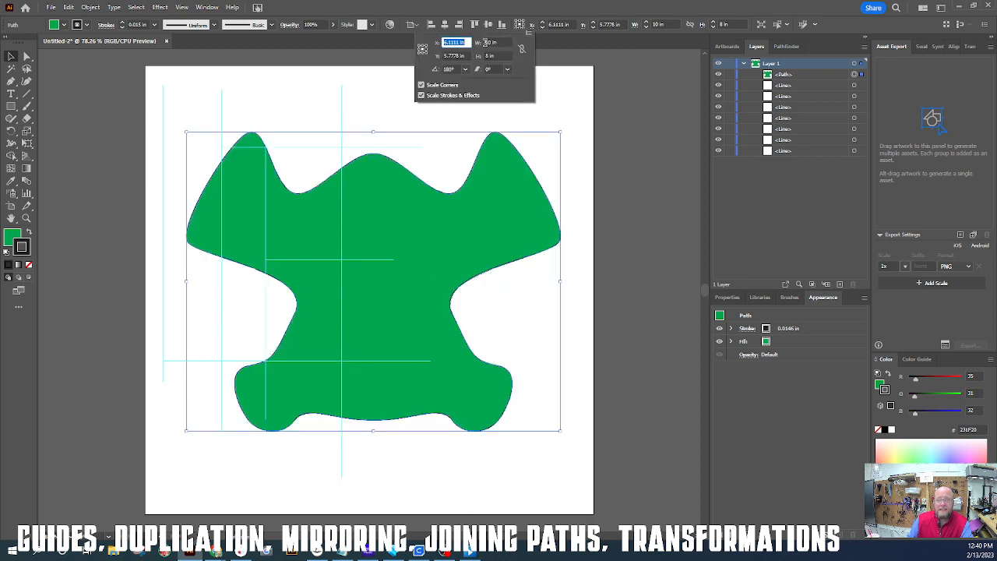
{"action": "left_click", "coordinate": [522, 49]}
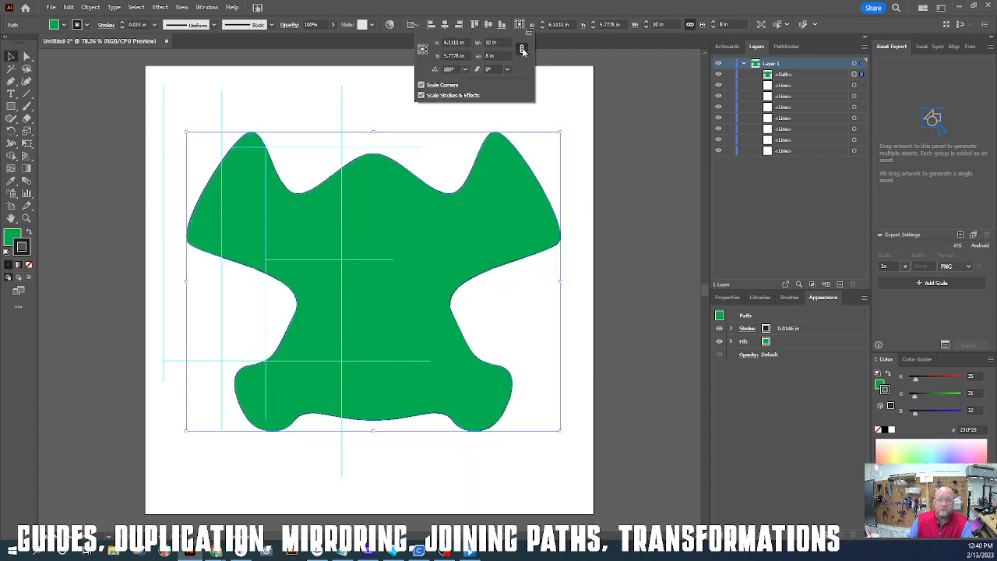
Step: Set the selected green shape's rotation angle to 45°
{"action": "left_click", "coordinate": [452, 68]}
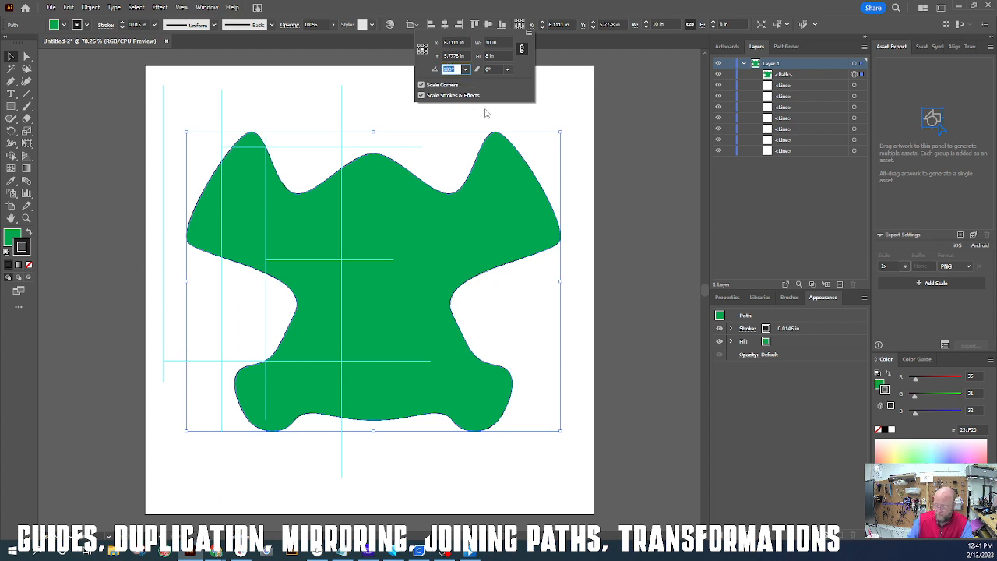
{"action": "type", "text": "45"}
{"action": "key", "text": "Return"}
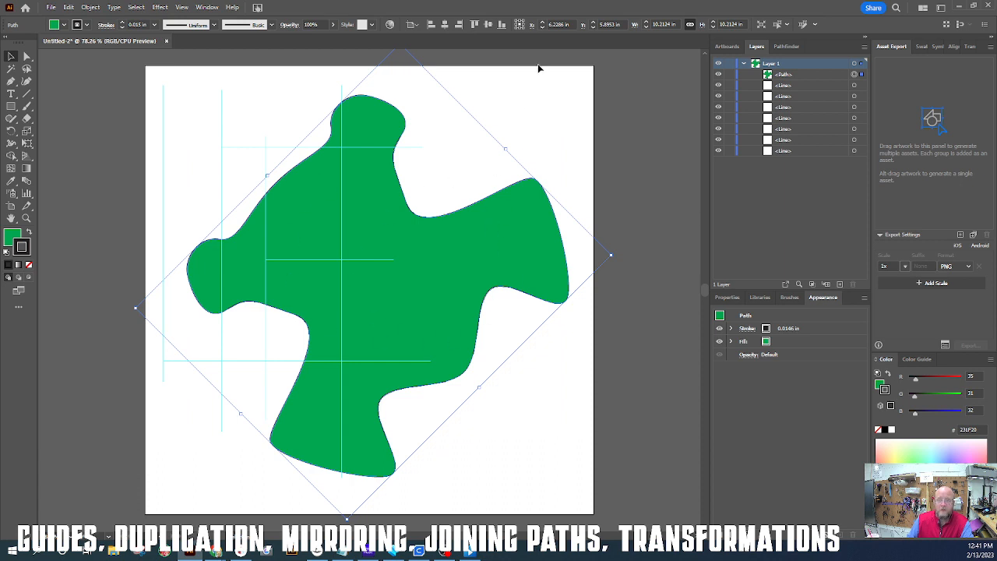
Step: Apply the preset rotation angles 0° and 300° to the green shape in turn
{"action": "left_click", "coordinate": [532, 26]}
{"action": "left_click", "coordinate": [465, 69]}
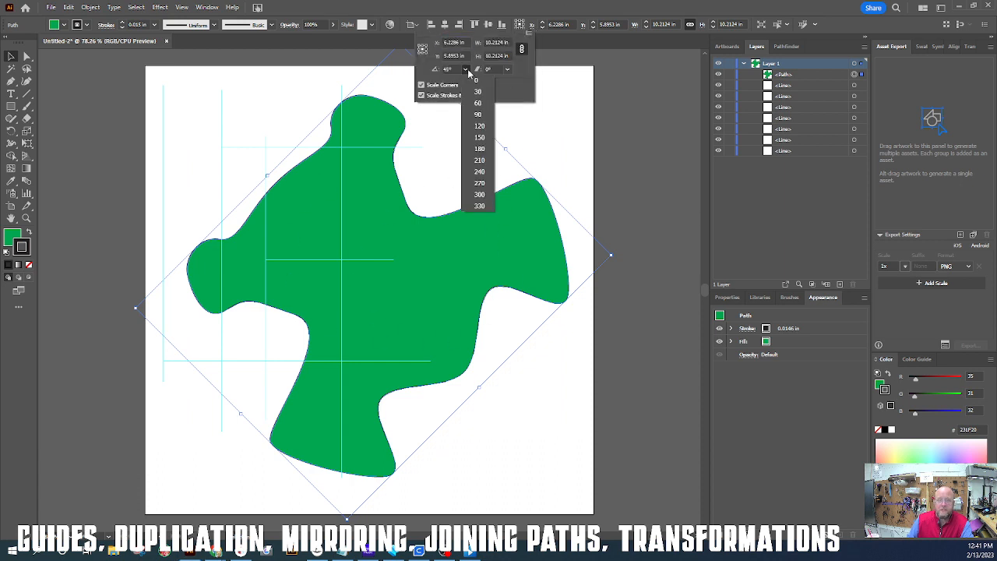
{"action": "left_click", "coordinate": [473, 84]}
{"action": "left_click", "coordinate": [474, 69]}
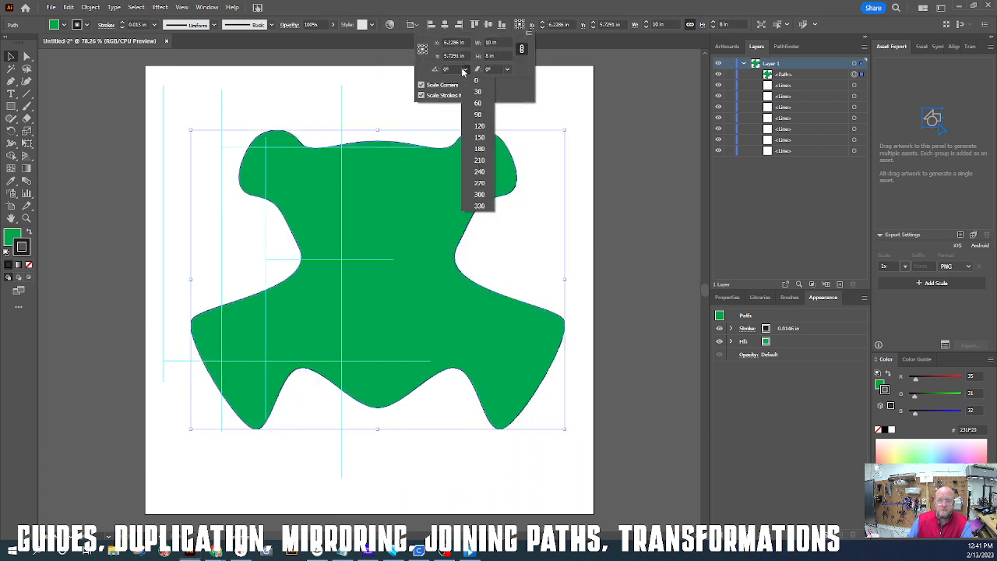
{"action": "left_click", "coordinate": [477, 200]}
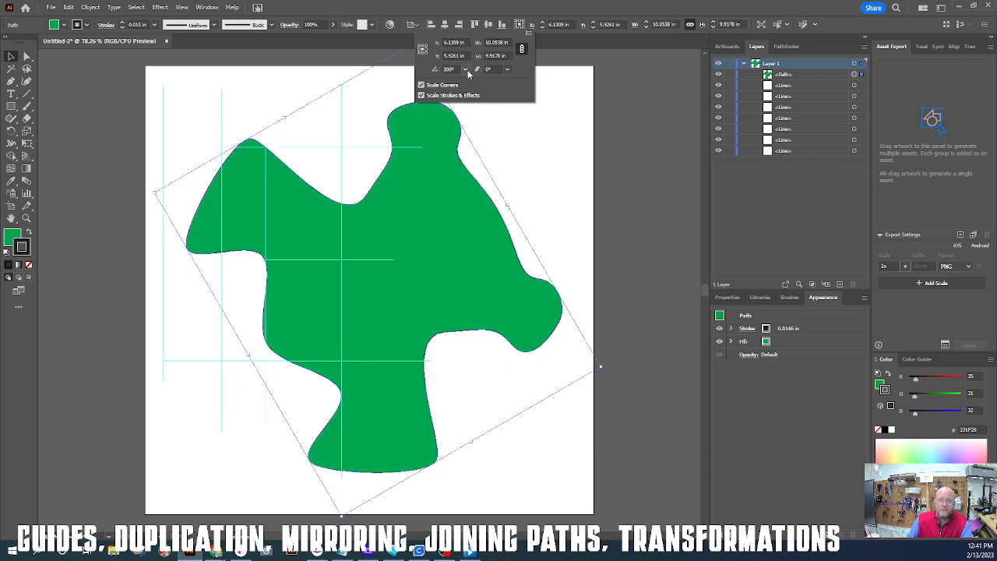
Step: Set the green shape's rotation angle to the 180° preset and deselect it
{"action": "left_click", "coordinate": [465, 69]}
{"action": "left_click", "coordinate": [484, 153]}
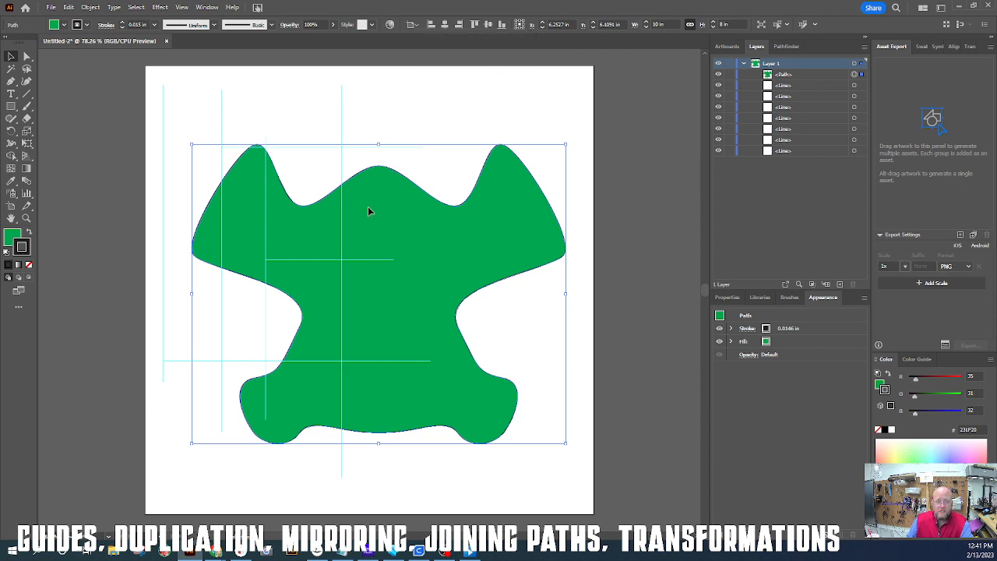
{"action": "left_click", "coordinate": [390, 126]}
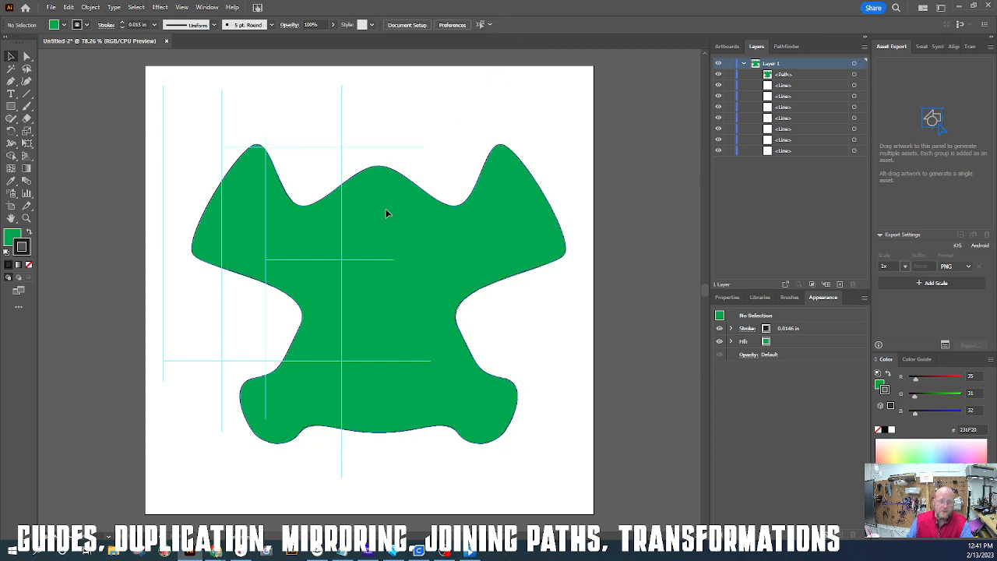
Step: Select the green shape and rotate it freehand to an angle of about 181.4°
{"action": "left_click", "coordinate": [389, 214]}
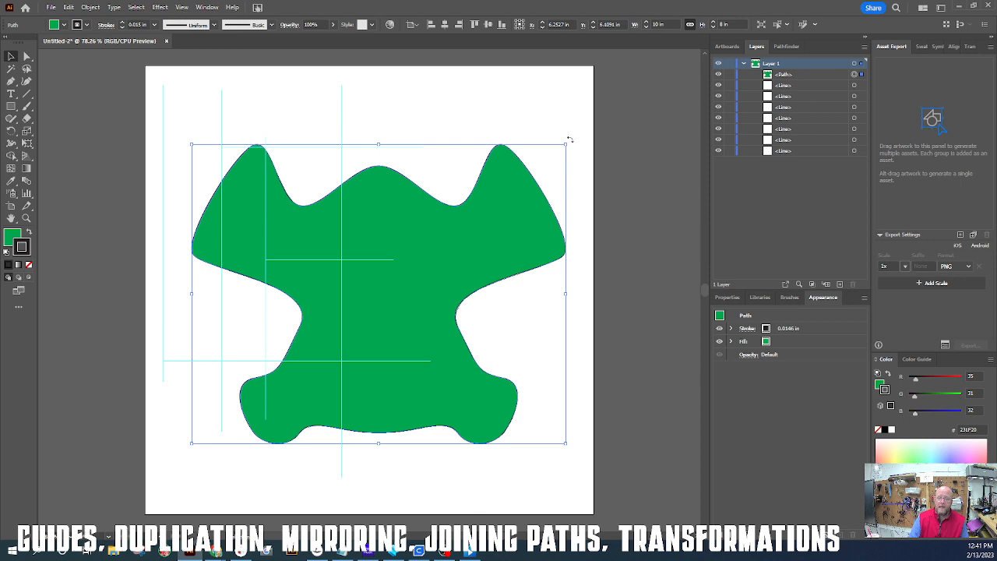
{"action": "left_click_drag", "start_coordinate": [570, 139], "coordinate": [174, 182]}
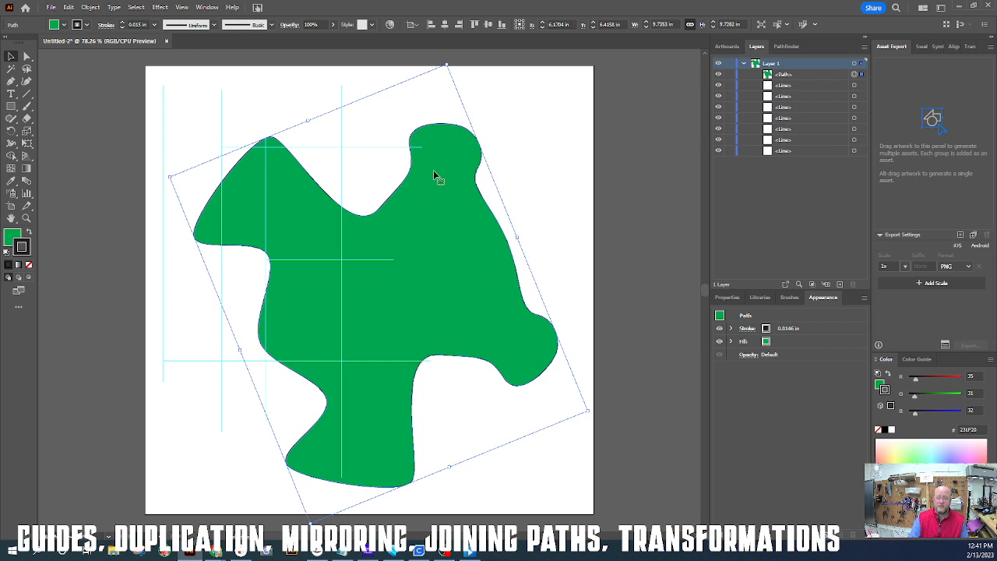
{"action": "left_click_drag", "start_coordinate": [448, 60], "coordinate": [538, 416]}
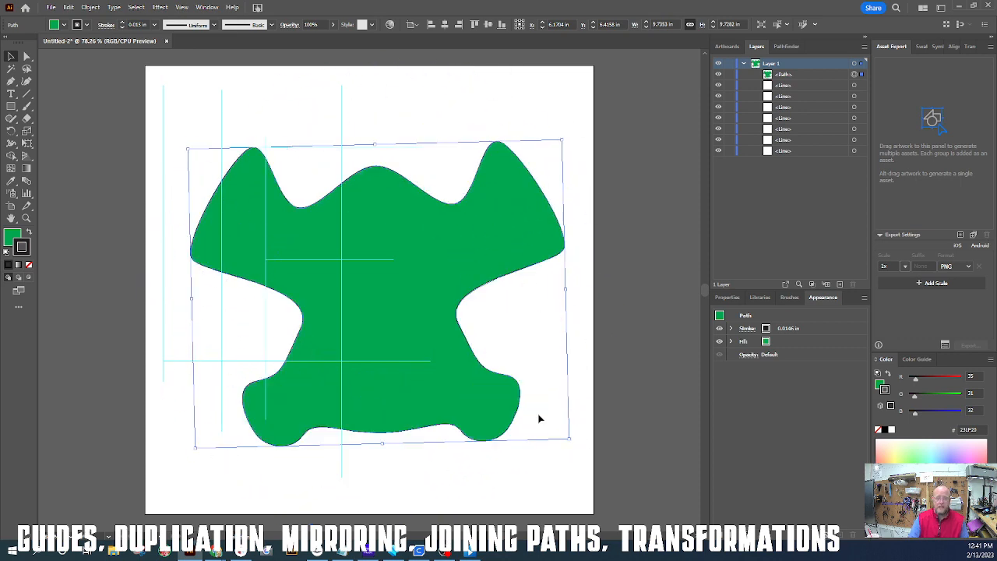
Step: Shear the shape by 30° and reverse it with a -30° shear
{"action": "left_click", "coordinate": [530, 26]}
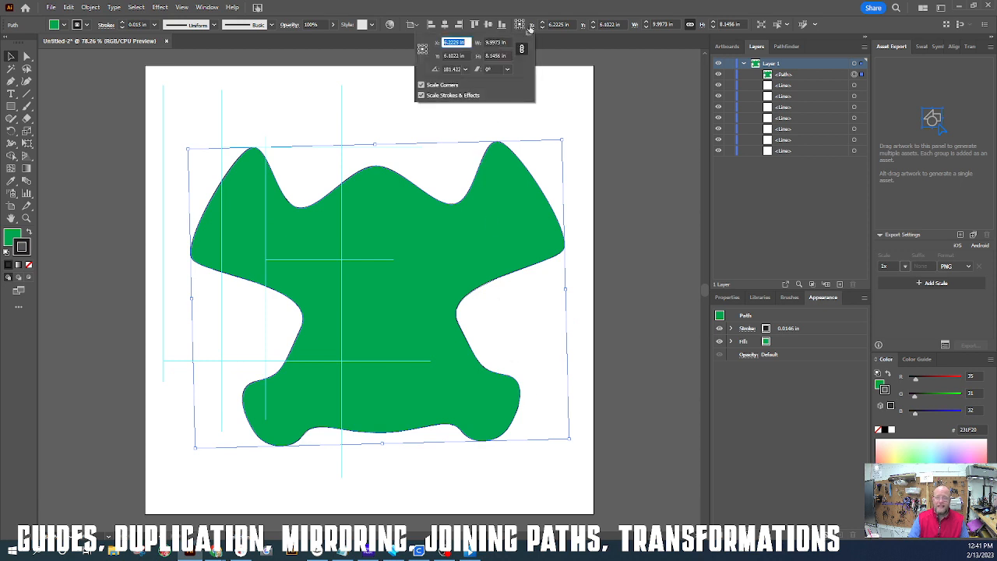
{"action": "left_click", "coordinate": [507, 70]}
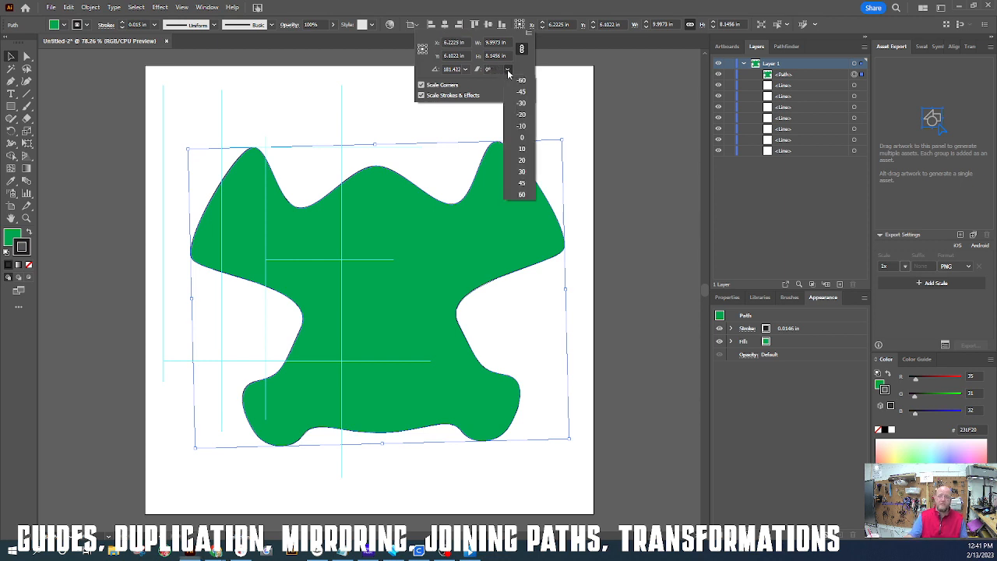
{"action": "left_click", "coordinate": [522, 171]}
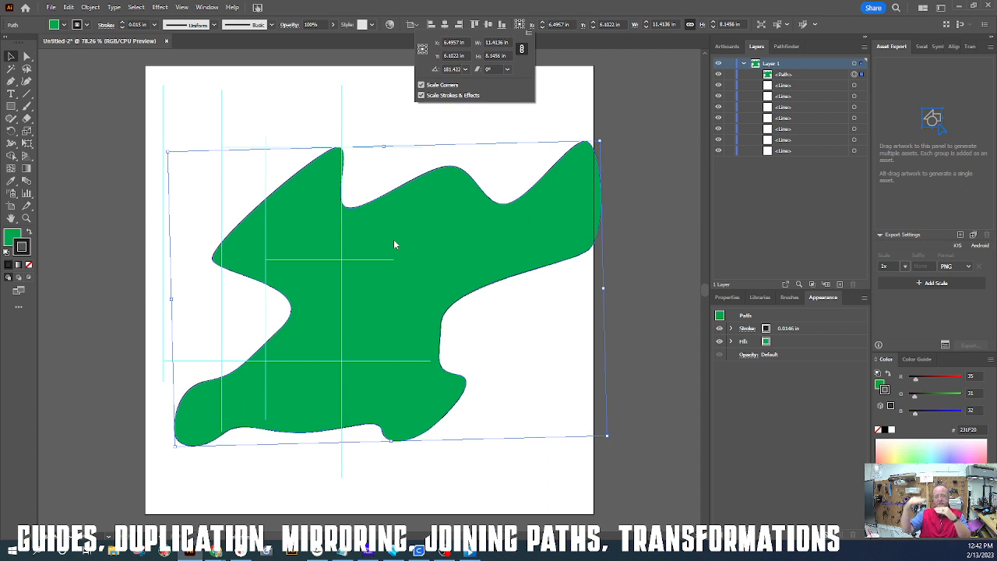
{"action": "left_click", "coordinate": [508, 70]}
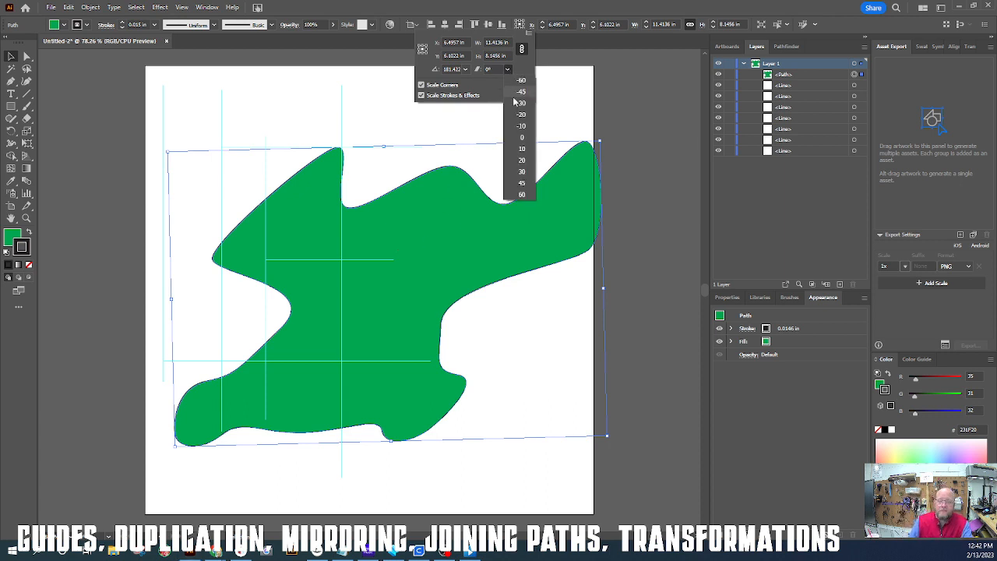
{"action": "left_click", "coordinate": [525, 110]}
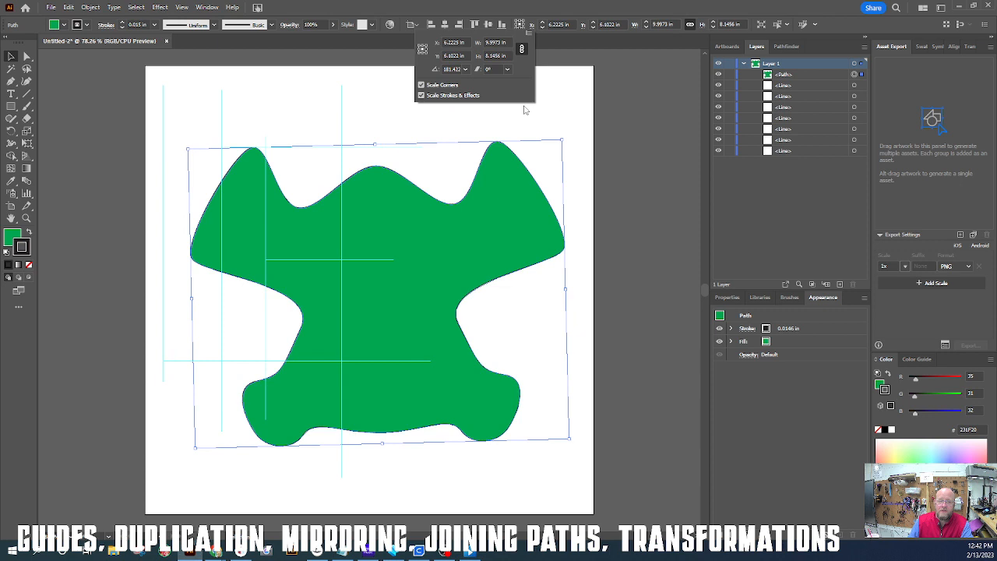
Step: Shear the shape by -30° and reverse it with a 30° shear
{"action": "left_click", "coordinate": [507, 70]}
{"action": "left_click", "coordinate": [518, 108]}
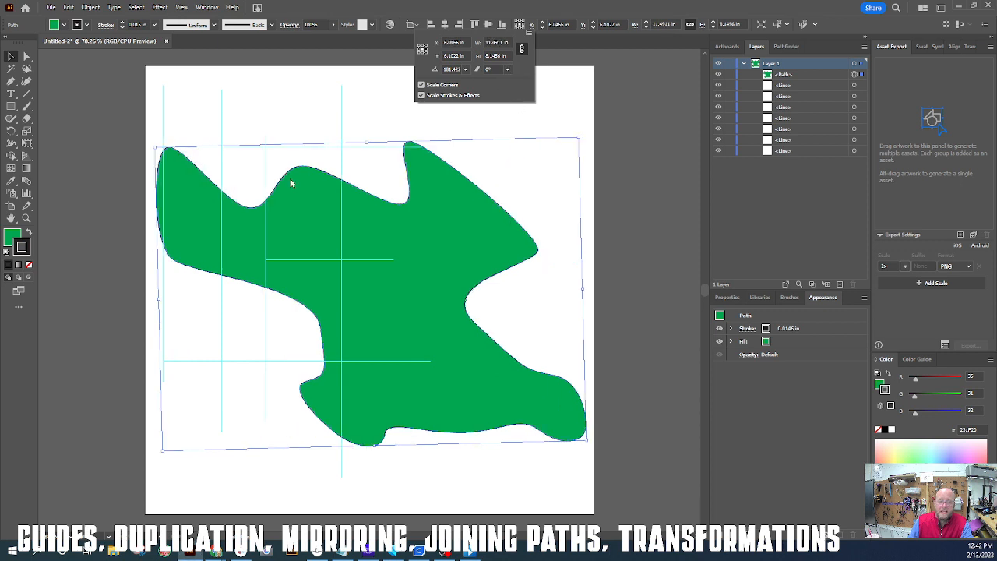
{"action": "left_click", "coordinate": [507, 69]}
{"action": "left_click", "coordinate": [521, 137]}
{"action": "left_click", "coordinate": [507, 69]}
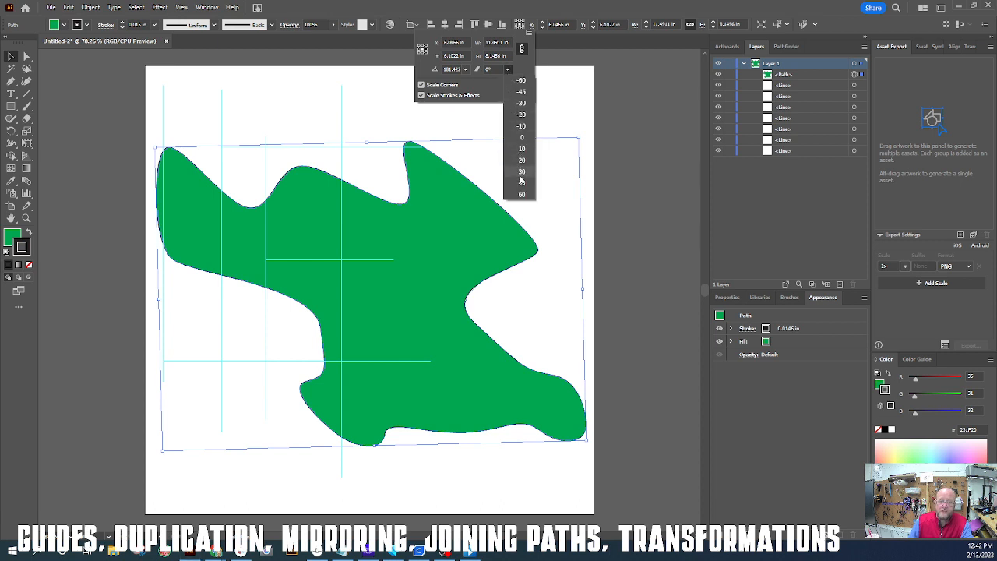
{"action": "left_click", "coordinate": [520, 172]}
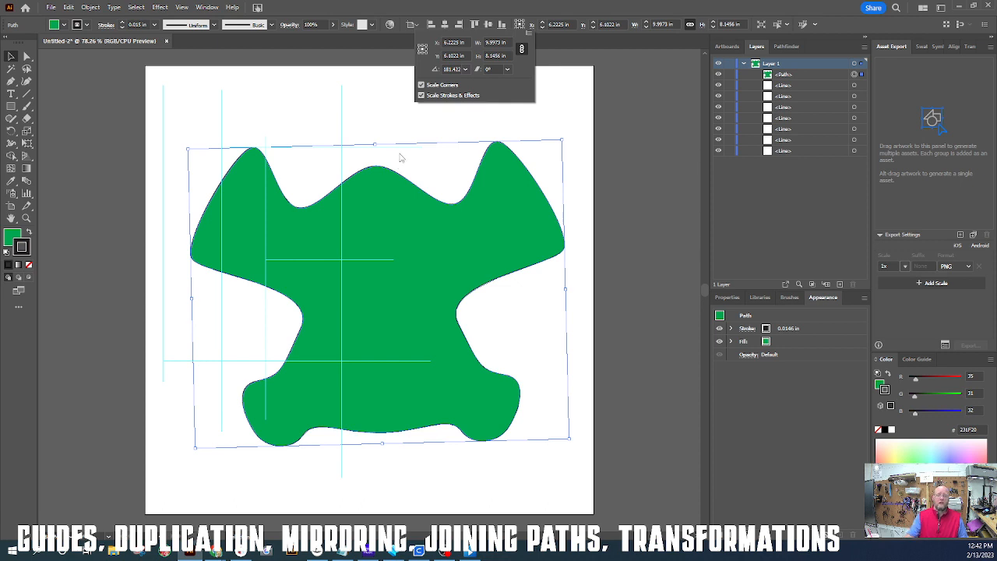
{"action": "left_click", "coordinate": [387, 120]}
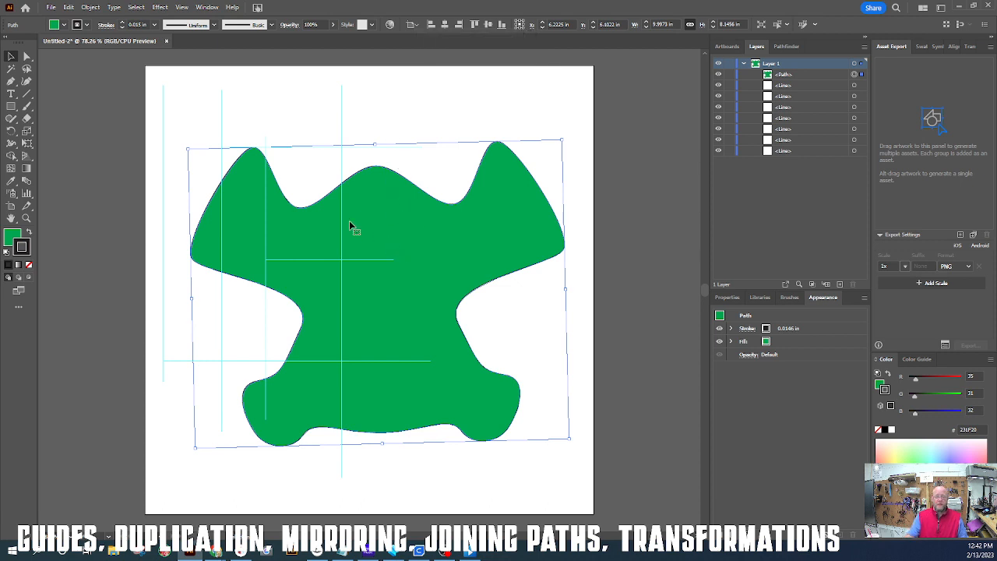
Step: Check the Scale Strokes & Effects option, then set the shape's stroke weight to 1 in
{"action": "left_click", "coordinate": [536, 24]}
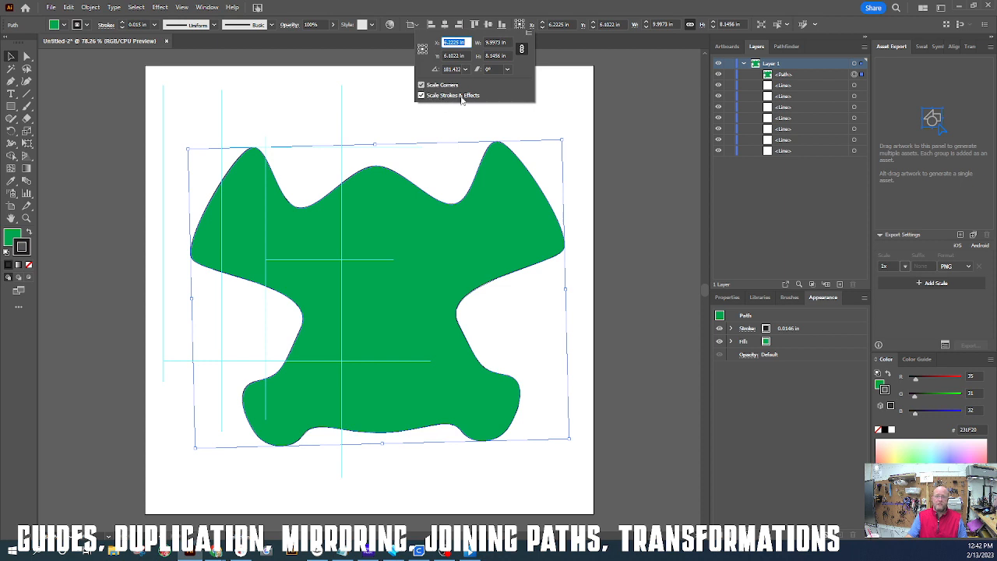
{"action": "left_click", "coordinate": [429, 238]}
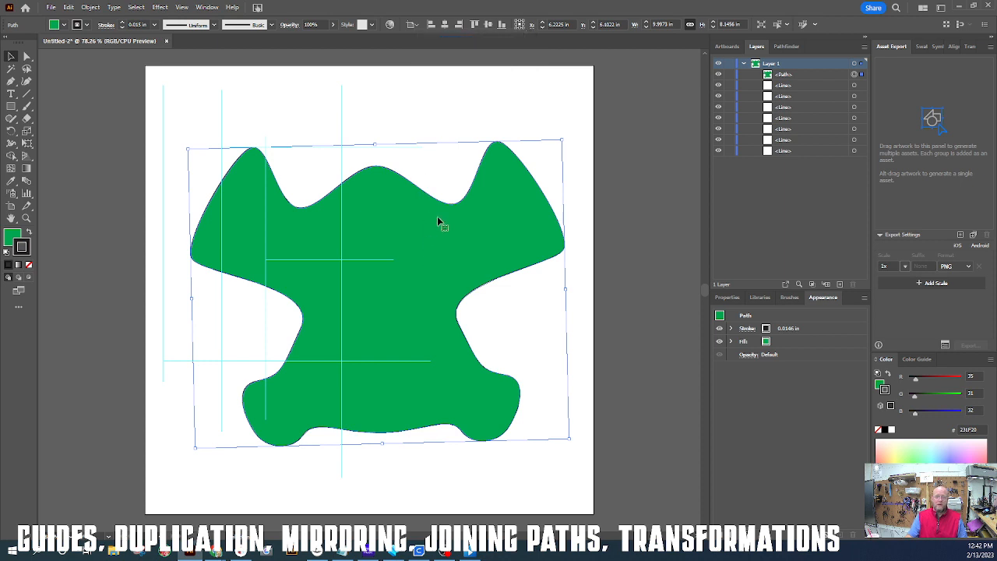
{"action": "left_click", "coordinate": [123, 23]}
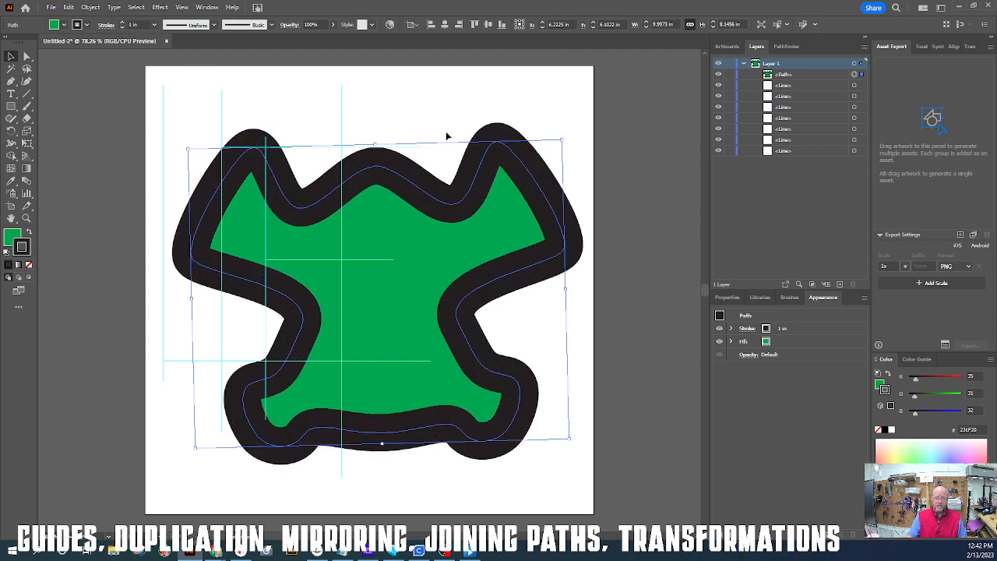
Step: Try scaling the shape proportionally to 3 in wide with Scale Strokes & Effects on, and undo the scaling
{"action": "left_click", "coordinate": [533, 26]}
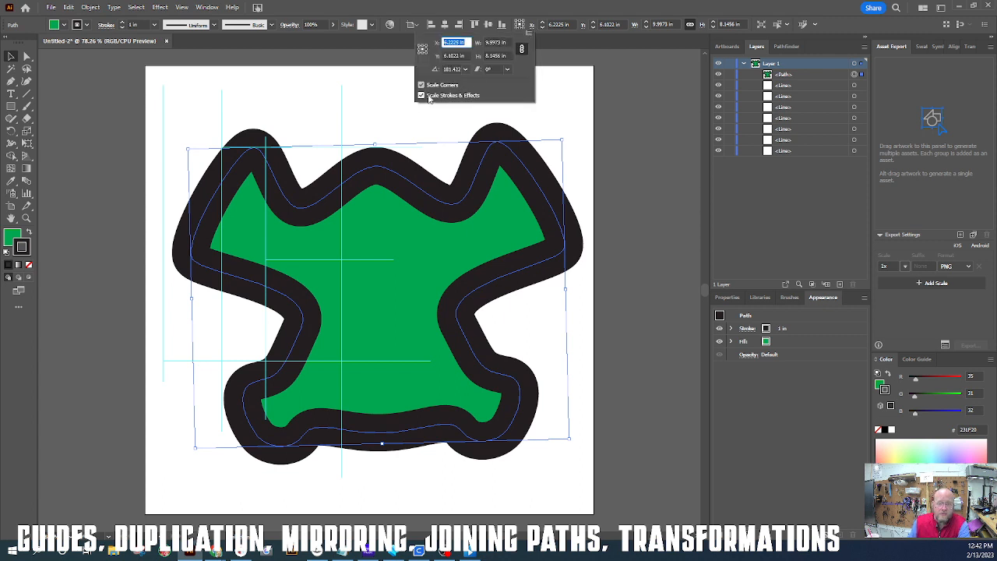
{"action": "left_click", "coordinate": [491, 42]}
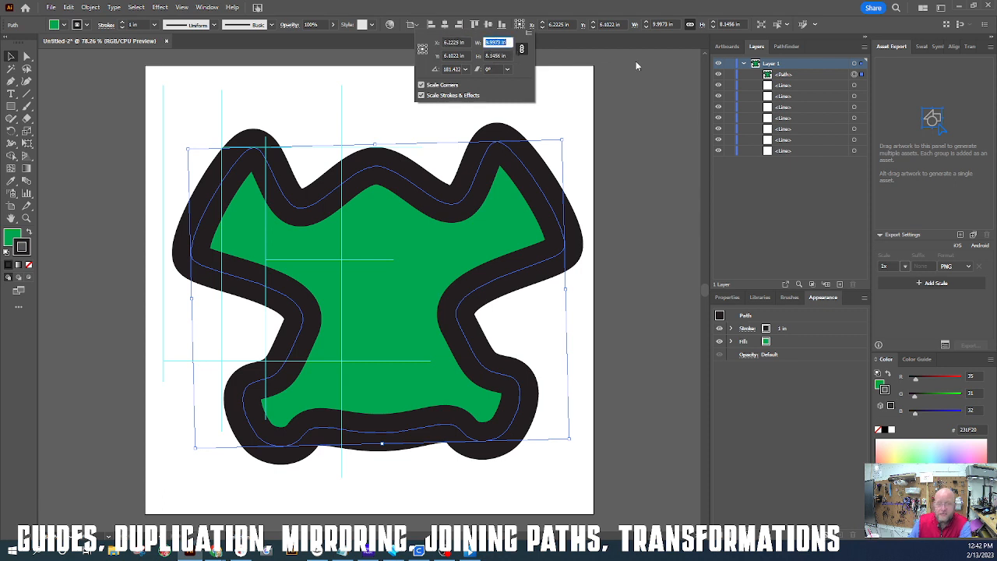
{"action": "type", "text": "3"}
{"action": "key", "text": "Return"}
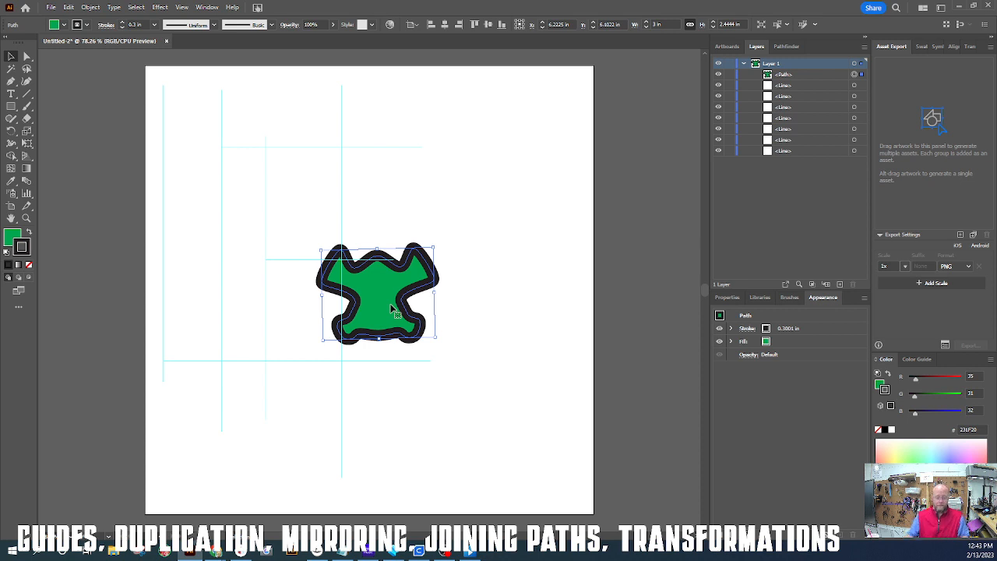
{"action": "key", "text": "ctrl+z"}
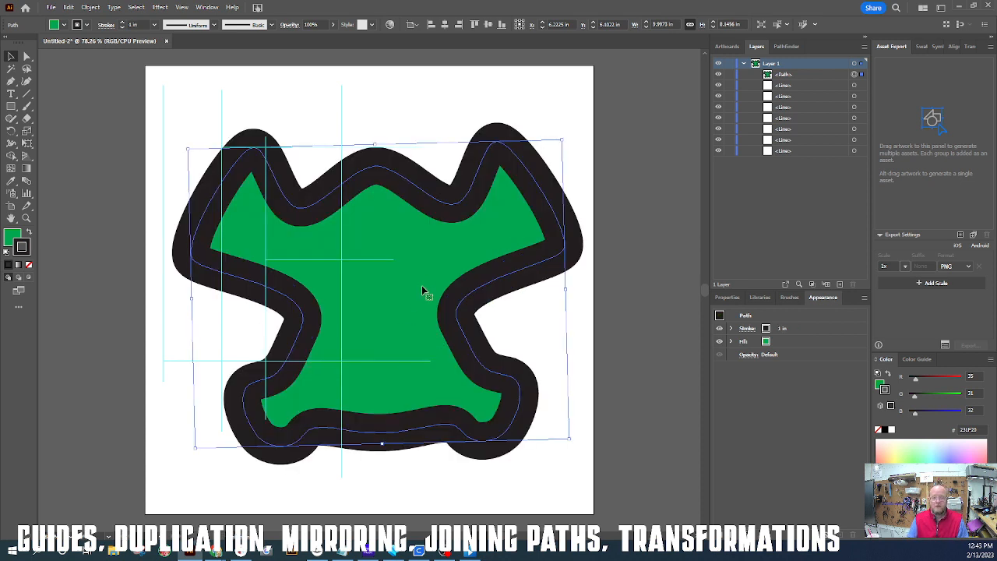
Step: Move the shape partly off the artboard's left edge, to about X 1.53 in, Y 5.52 in
{"action": "mouse_move", "coordinate": [404, 274]}
{"action": "left_mouse_down"}
{"action": "mouse_move", "coordinate": [296, 270]}
{"action": "mouse_move", "coordinate": [217, 251]}
{"action": "mouse_move", "coordinate": [230, 252]}
{"action": "left_mouse_up"}
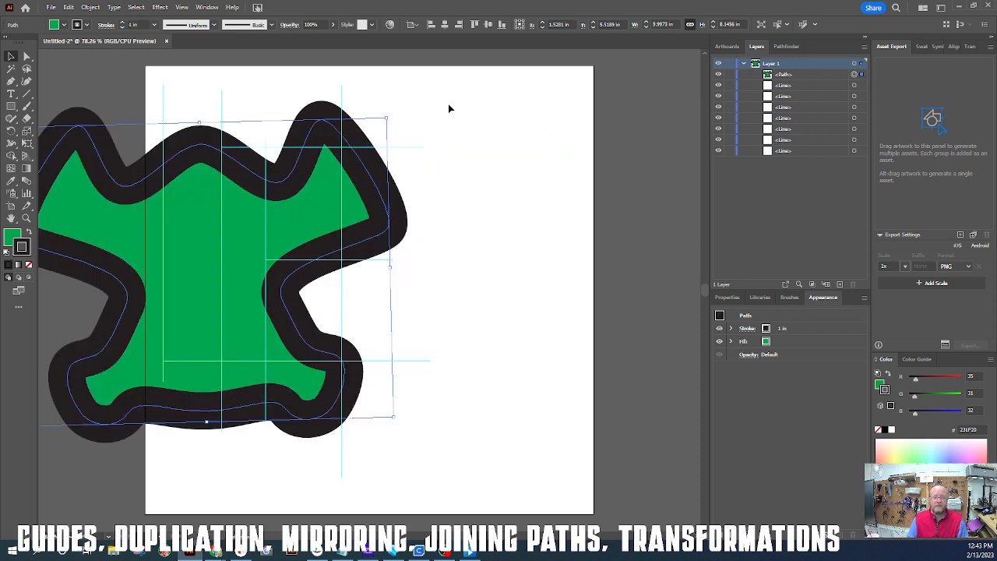
{"action": "left_click", "coordinate": [533, 28]}
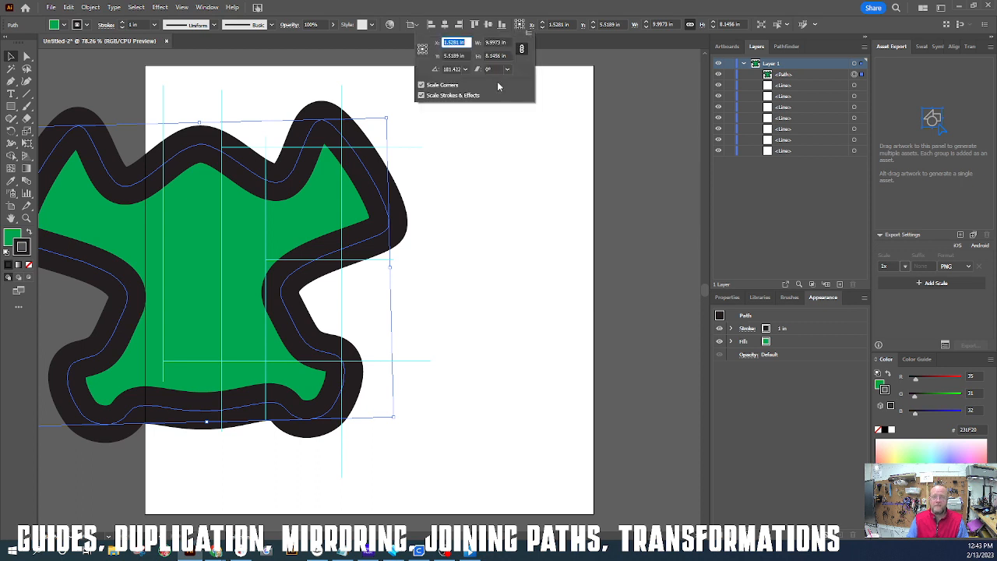
{"action": "left_click", "coordinate": [505, 42]}
{"action": "left_click", "coordinate": [258, 270]}
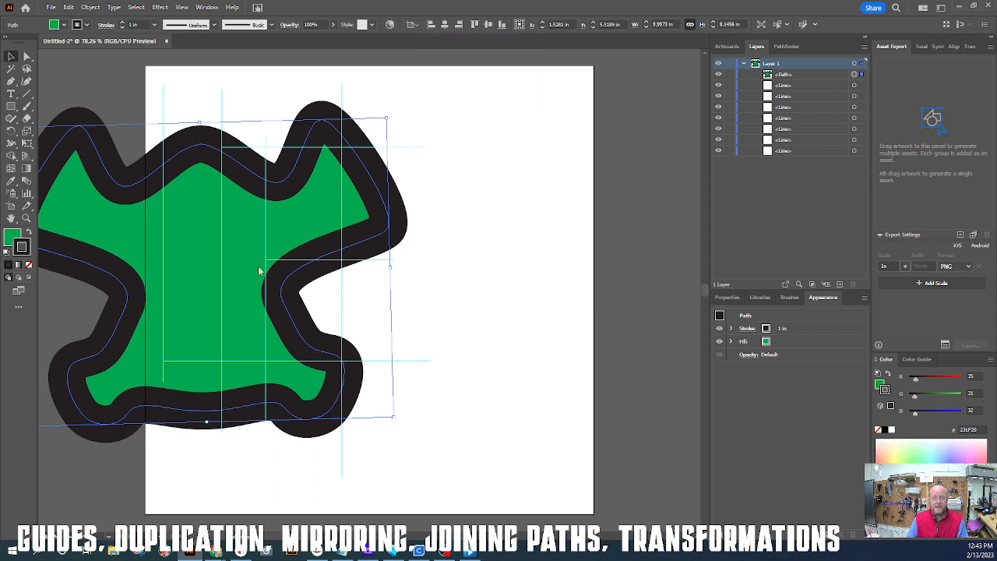
Step: Place a duplicate of the shape beside the original at about X 12 in, Y 5.19 in, and collapse the Layers and Appearance panel group
{"action": "left_click_drag", "start_coordinate": [226, 256], "coordinate": [573, 249]}
{"action": "key", "text": "ctrl+a"}
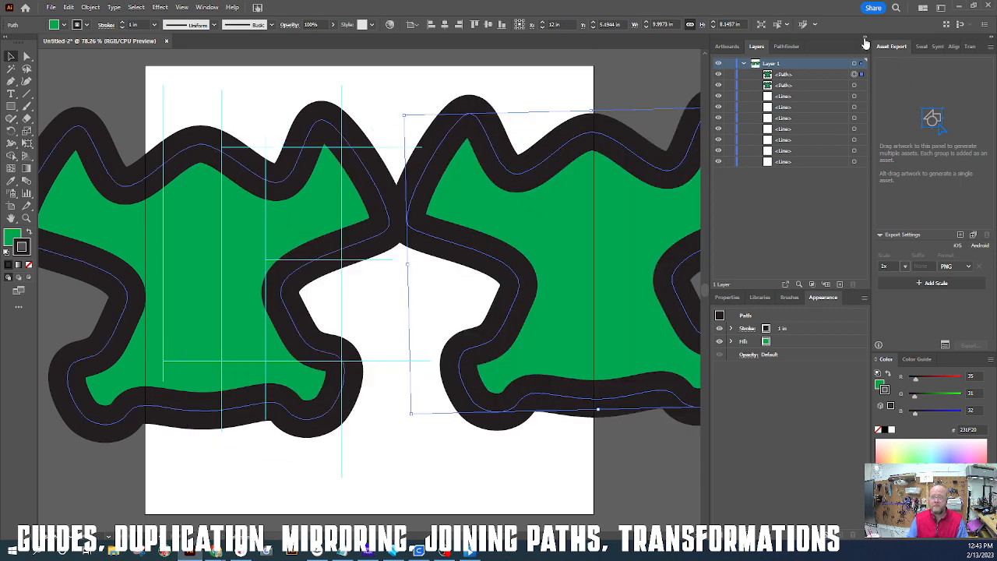
{"action": "left_click", "coordinate": [864, 39]}
Step: Scale the left copy proportionally to 3 in wide with Scale Strokes & Effects enabled
{"action": "left_click", "coordinate": [216, 239]}
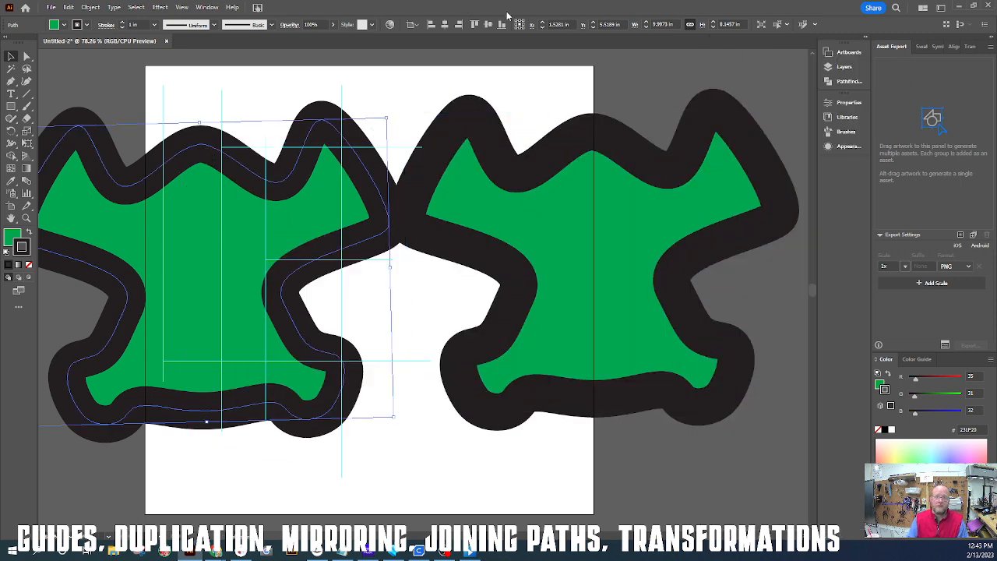
{"action": "left_click", "coordinate": [530, 26]}
{"action": "key", "text": "Tab"}
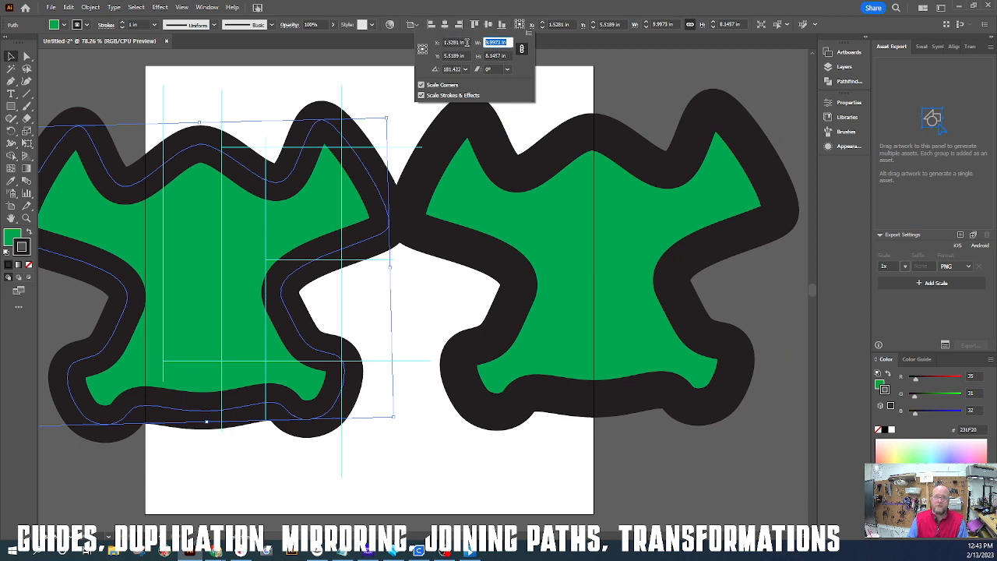
{"action": "type", "text": "3"}
{"action": "key", "text": "Return"}
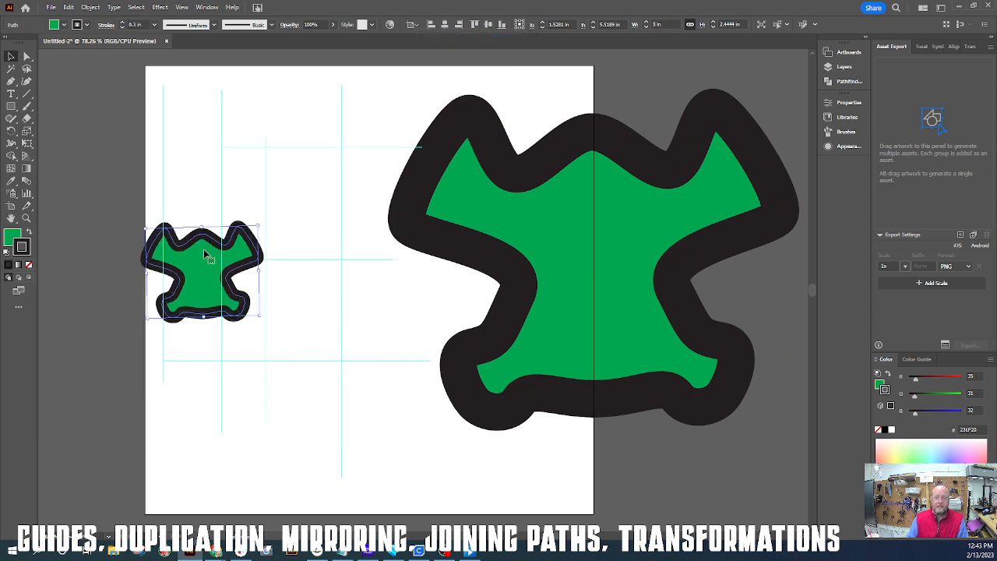
Step: Scale the large right copy proportionally to 3 in wide with Scale Strokes & Effects disabled
{"action": "left_click", "coordinate": [482, 239]}
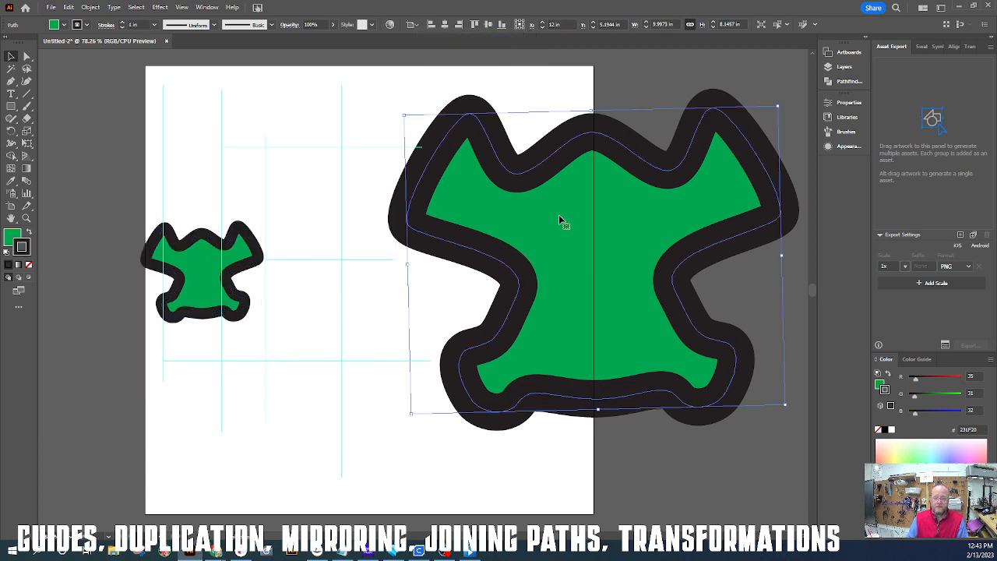
{"action": "left_click", "coordinate": [531, 27]}
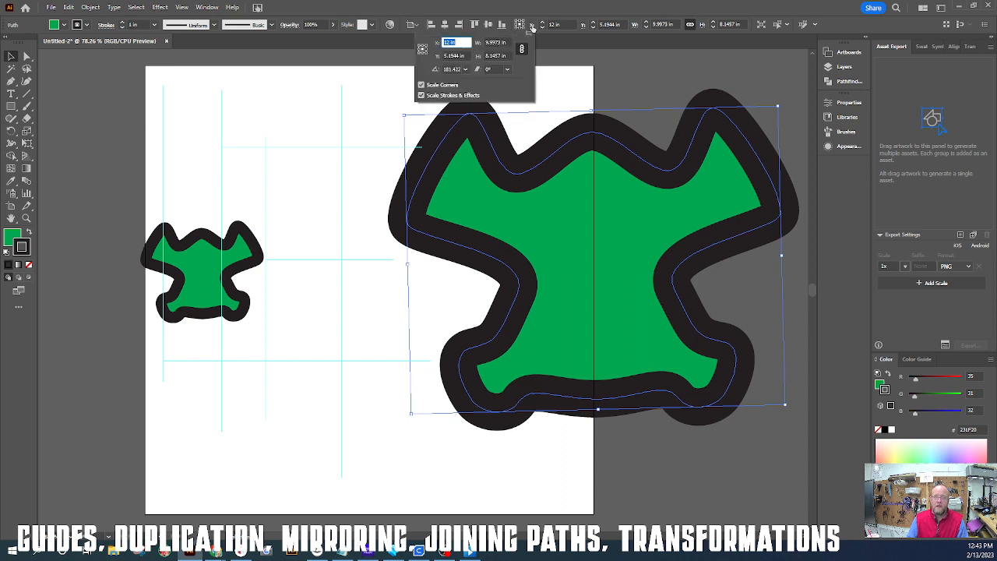
{"action": "left_click", "coordinate": [420, 95]}
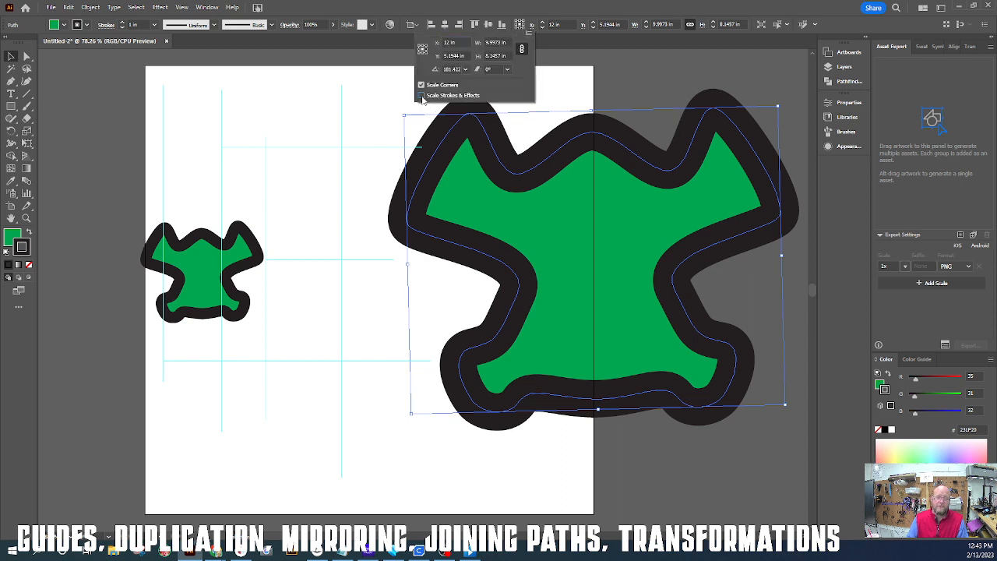
{"action": "left_click", "coordinate": [550, 219]}
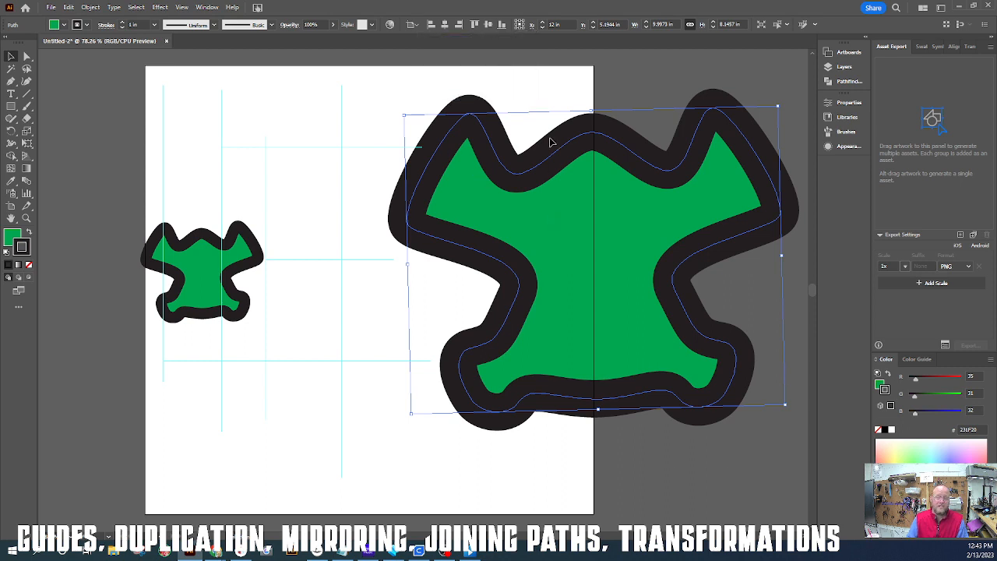
{"action": "left_click", "coordinate": [532, 26]}
{"action": "left_click", "coordinate": [494, 42]}
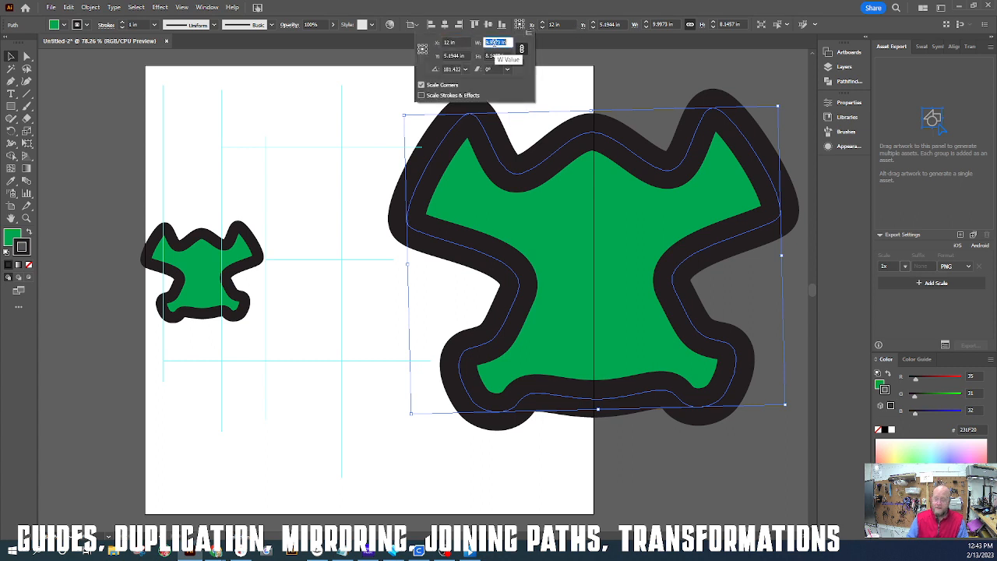
{"action": "type", "text": "3"}
{"action": "key", "text": "Return"}
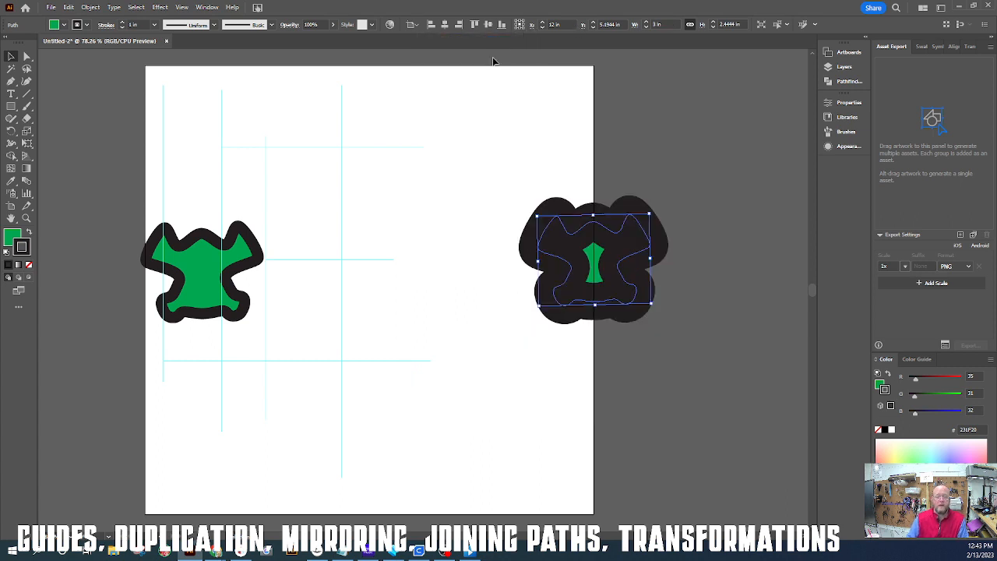
Step: Move the scaled right copy next to the left one, to about X 5.1 in, Y 5.58 in
{"action": "left_click", "coordinate": [482, 324]}
{"action": "left_click_drag", "start_coordinate": [597, 265], "coordinate": [340, 274]}
{"action": "key", "text": "space"}
{"action": "left_click_drag", "start_coordinate": [420, 311], "coordinate": [571, 313]}
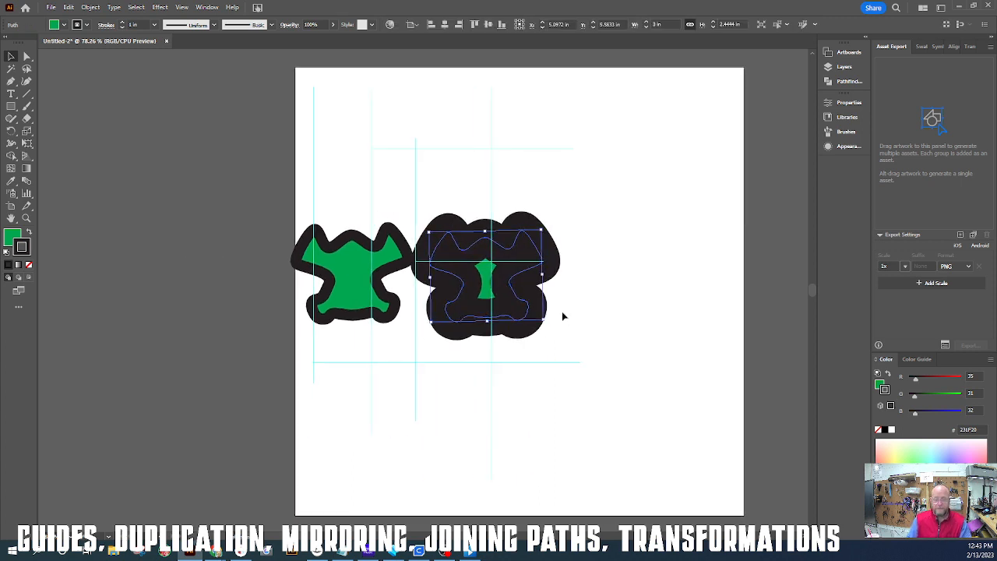
Step: Compare the two copies' strokes up close and check the Scale Strokes & Effects setting in the transform options
{"action": "key", "text": "z"}
{"action": "left_click_drag", "start_coordinate": [222, 186], "coordinate": [629, 396]}
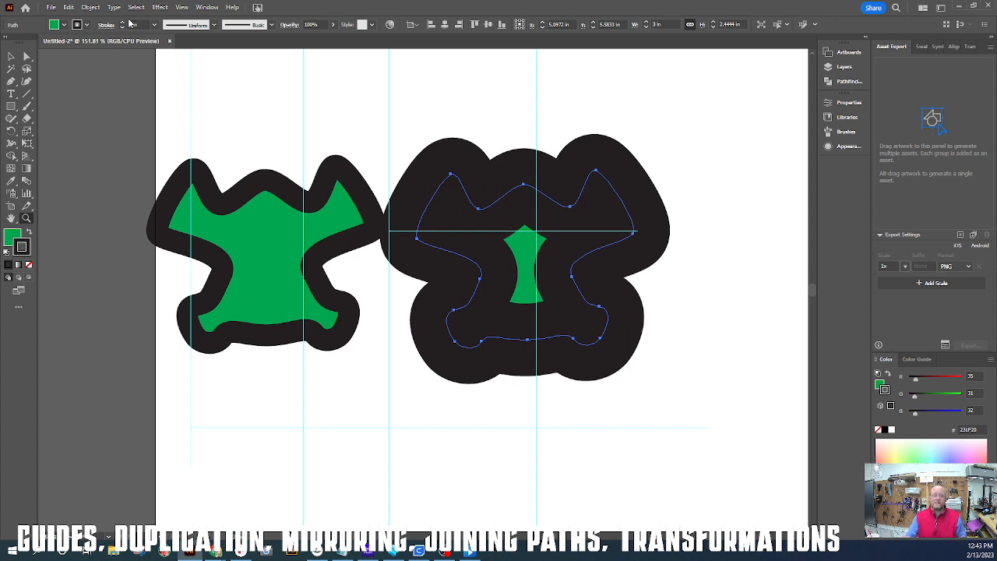
{"action": "left_click", "coordinate": [534, 25]}
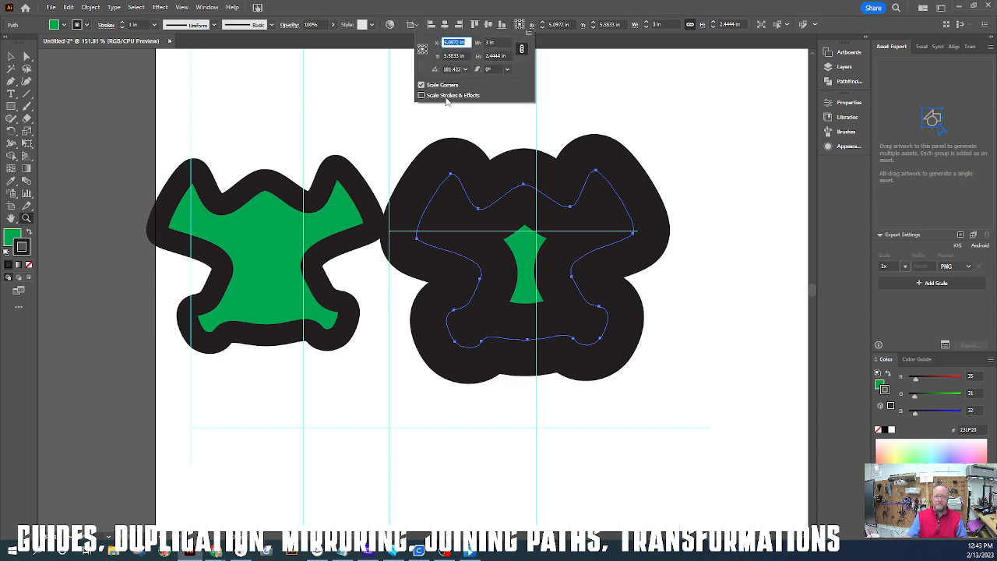